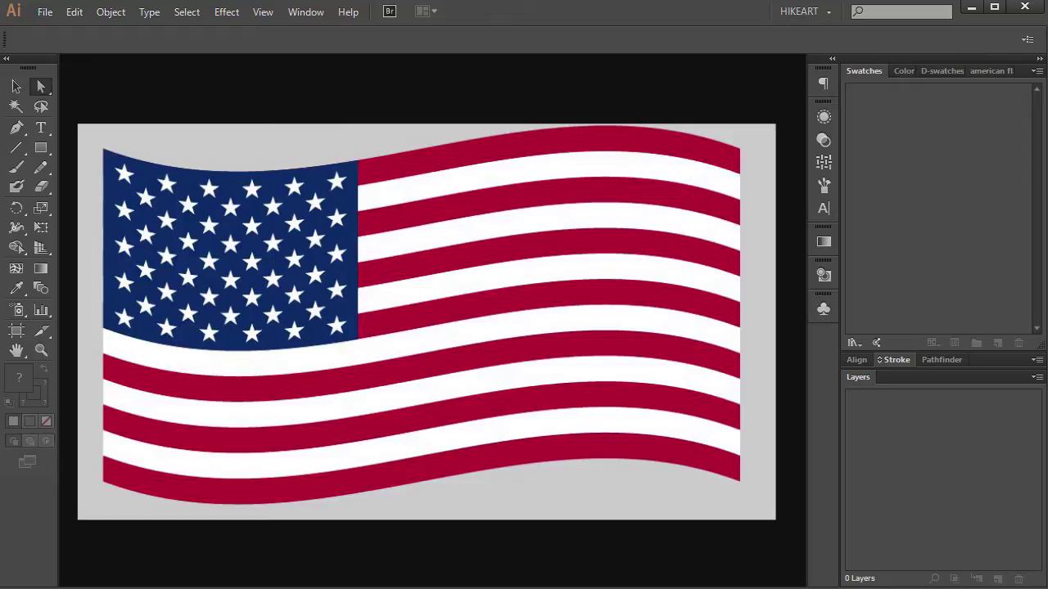
# Step: Open the File menu to get to the New command
pyautogui.click(45, 11)
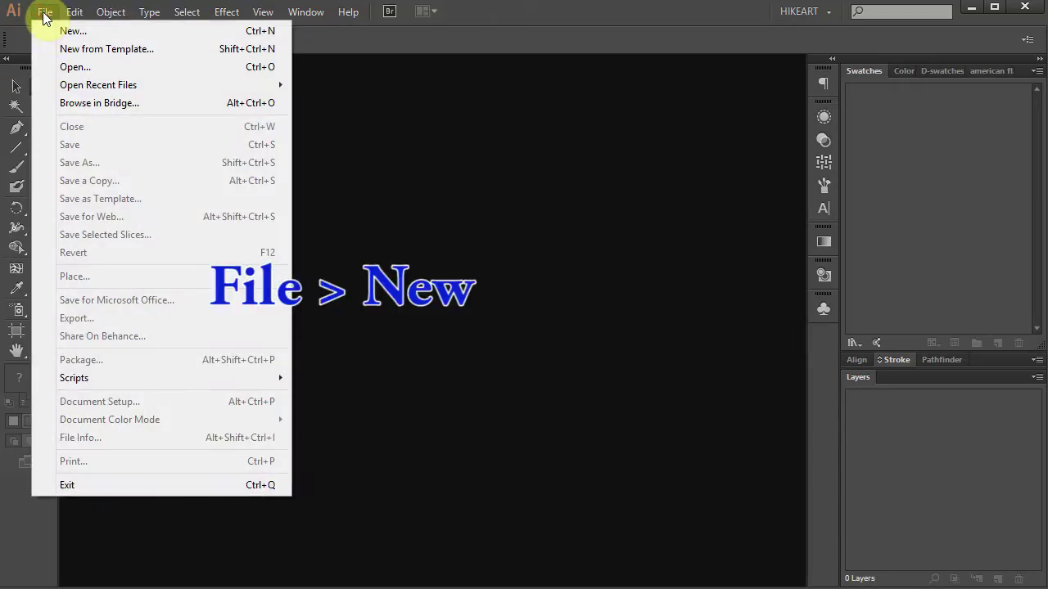
# Step: Create a new document in inches, 21 in wide by 12 in high
pyautogui.click(71, 31)
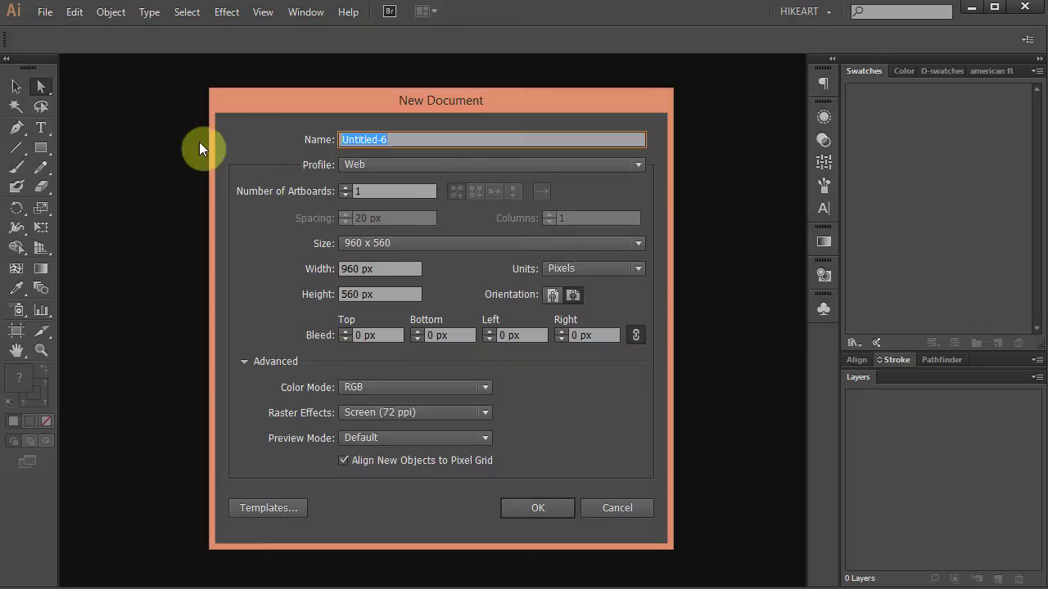
pyautogui.click(638, 269)
pyautogui.click(613, 322)
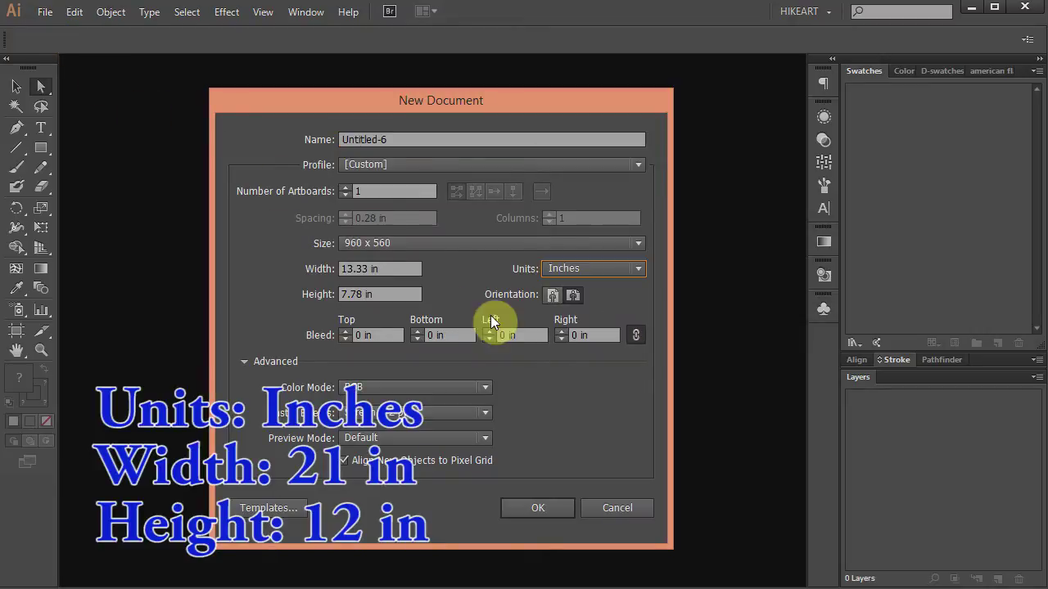
pyautogui.moveTo(399, 269); pyautogui.dragTo(374, 268)
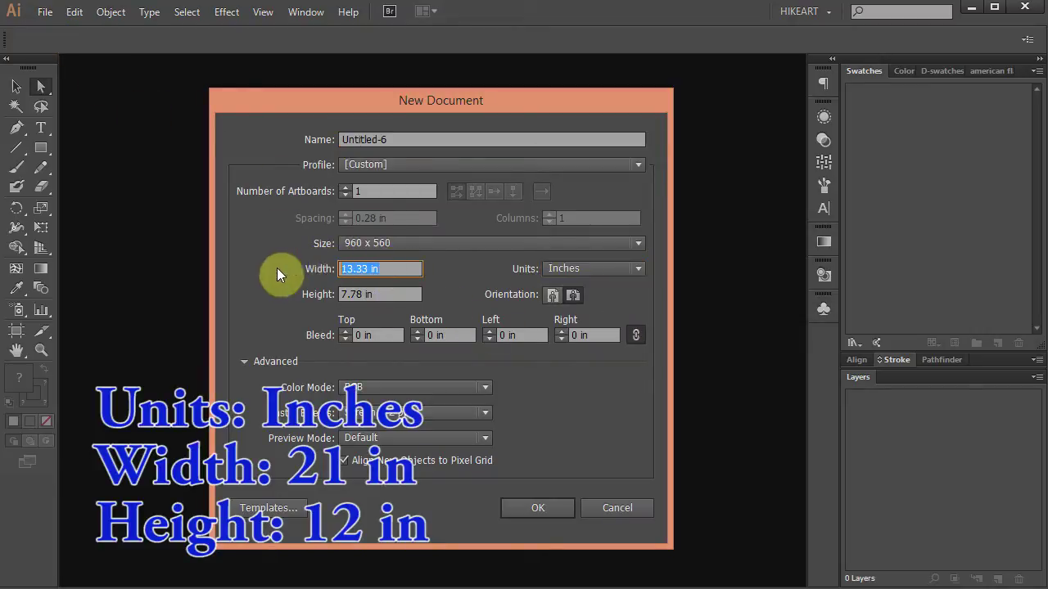
pyautogui.write('21')
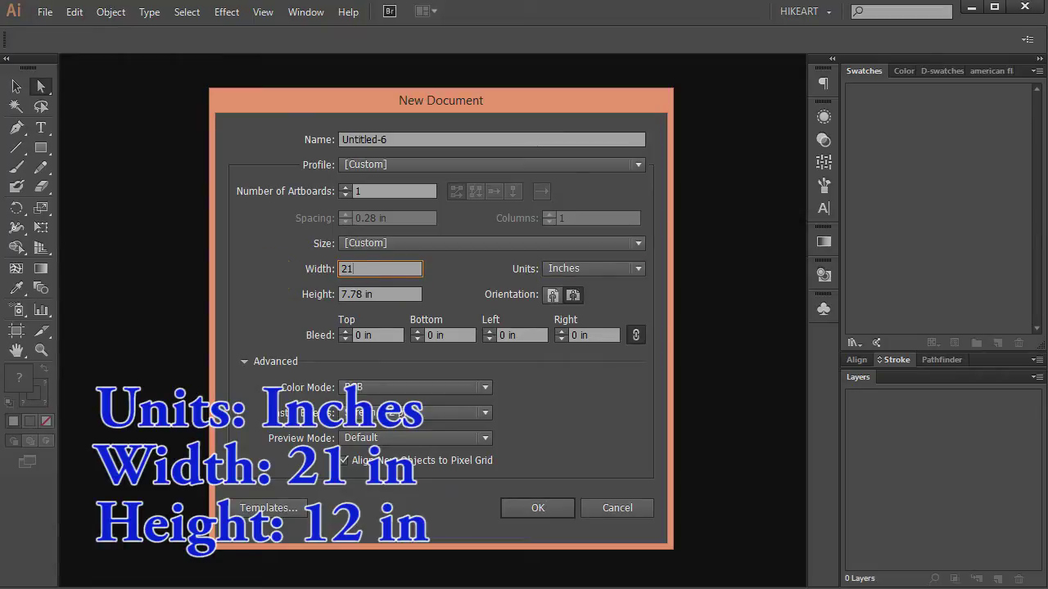
pyautogui.press('Tab')
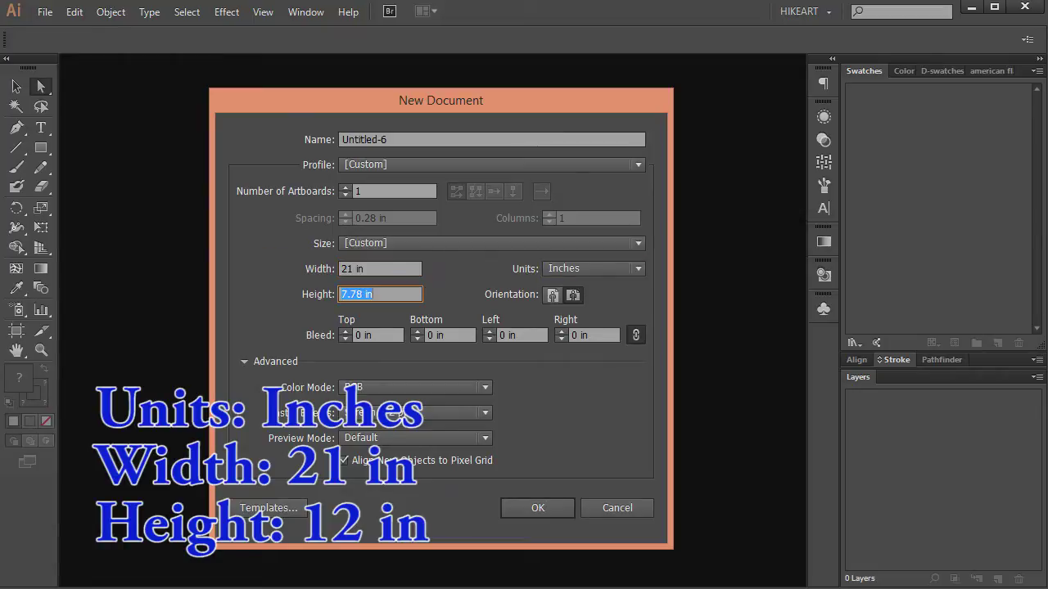
pyautogui.write('12')
pyautogui.press('Return')
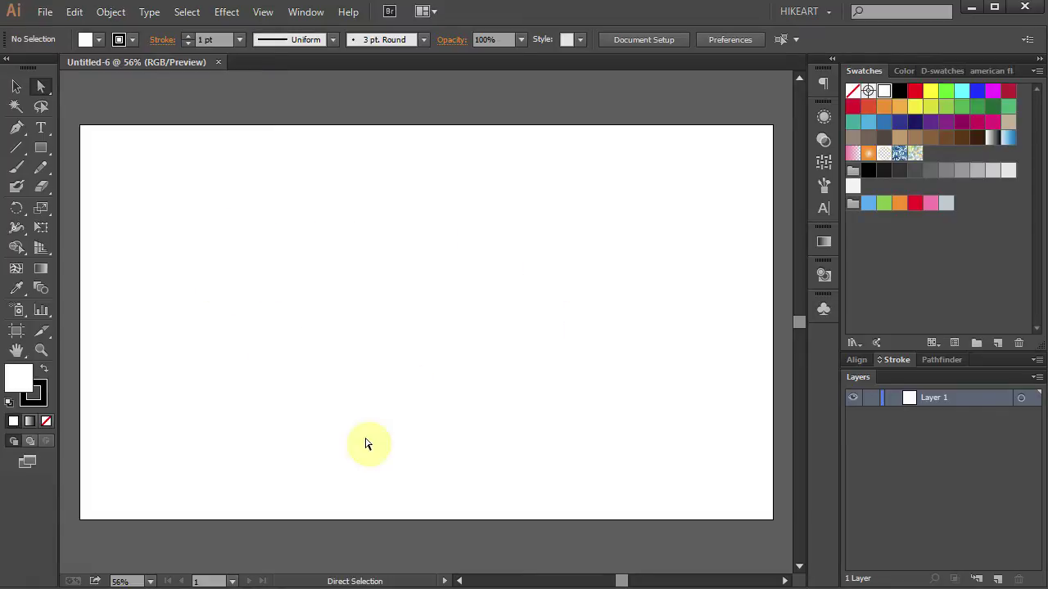
# Step: Set a light grey fill with no stroke and draw a rectangle spanning the entire artboard
pyautogui.click(993, 171)
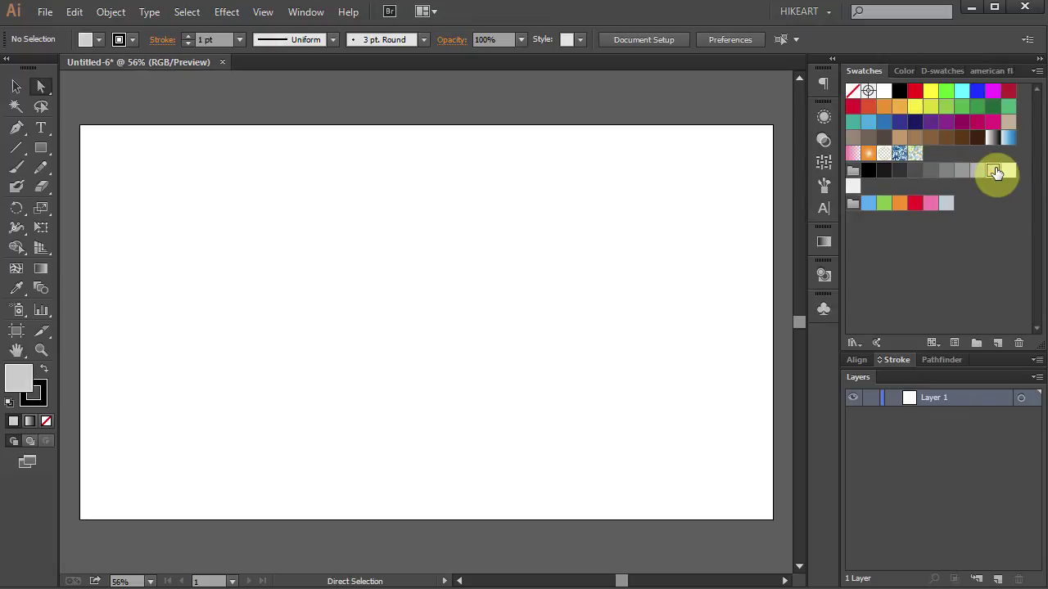
pyautogui.click(44, 402)
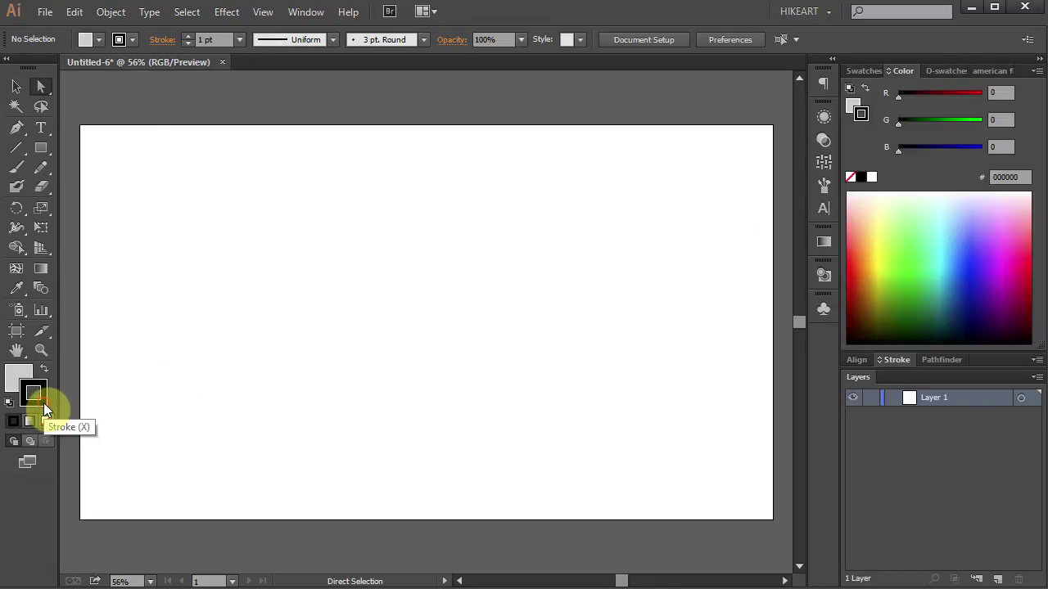
pyautogui.click(45, 421)
pyautogui.click(10, 376)
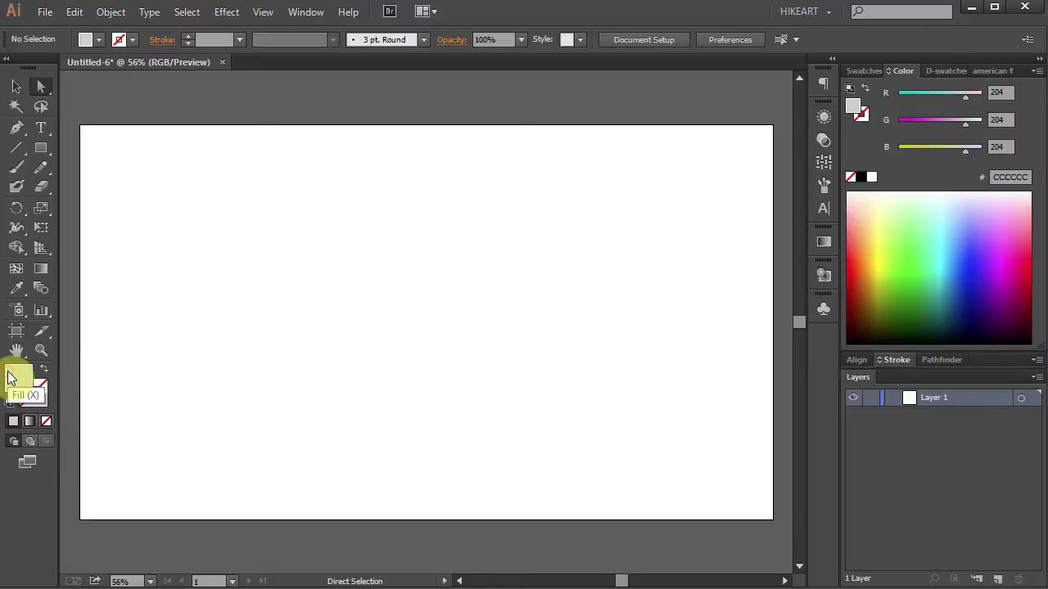
pyautogui.click(41, 149)
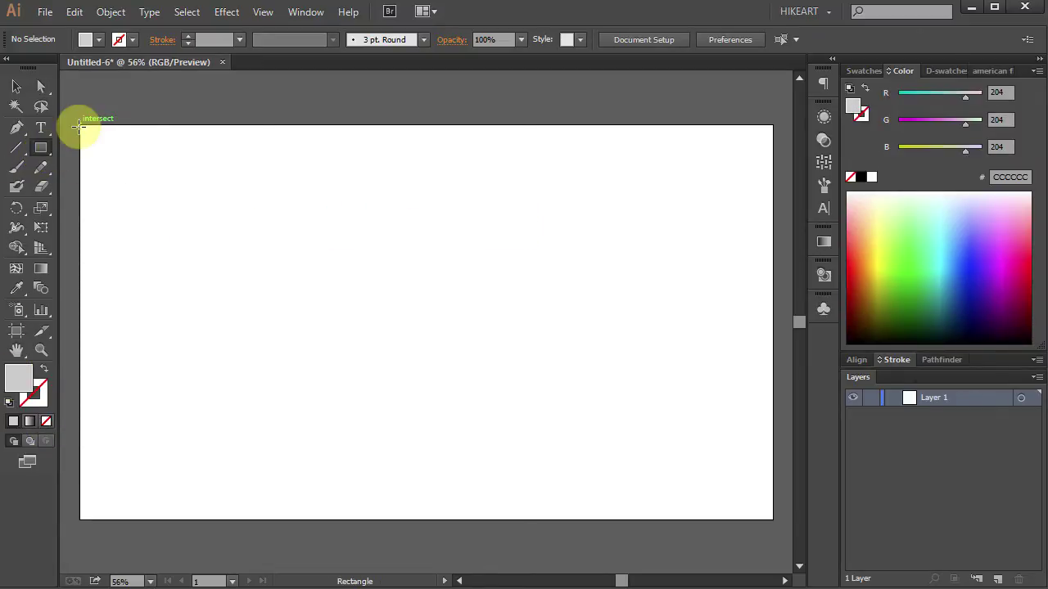
pyautogui.moveTo(80, 125); pyautogui.dragTo(774, 519)
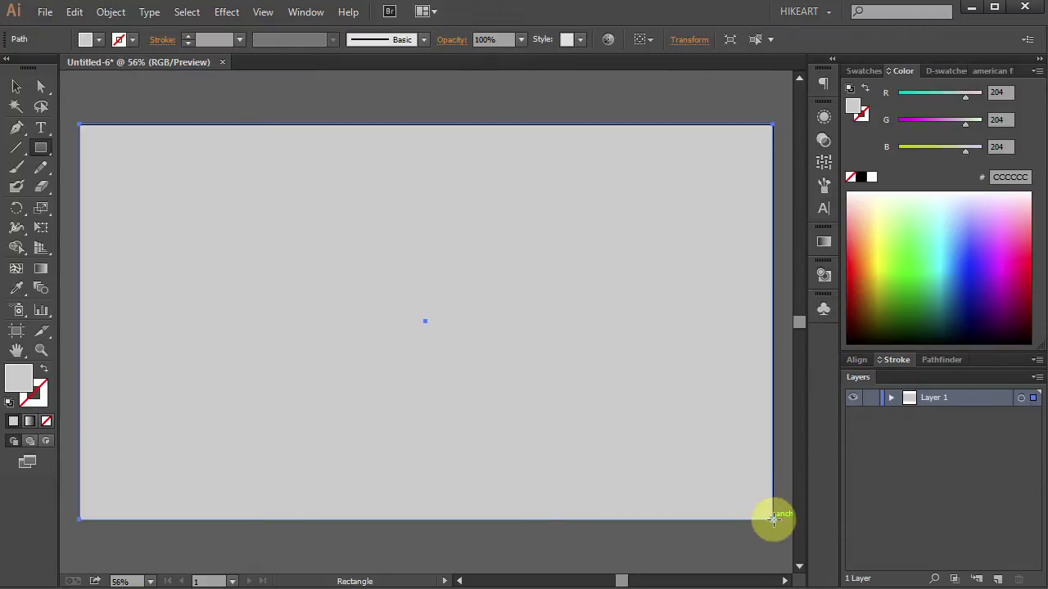
# Step: Lock the background <Path> in Layer 1 and show the american flag swatches
pyautogui.click(891, 400)
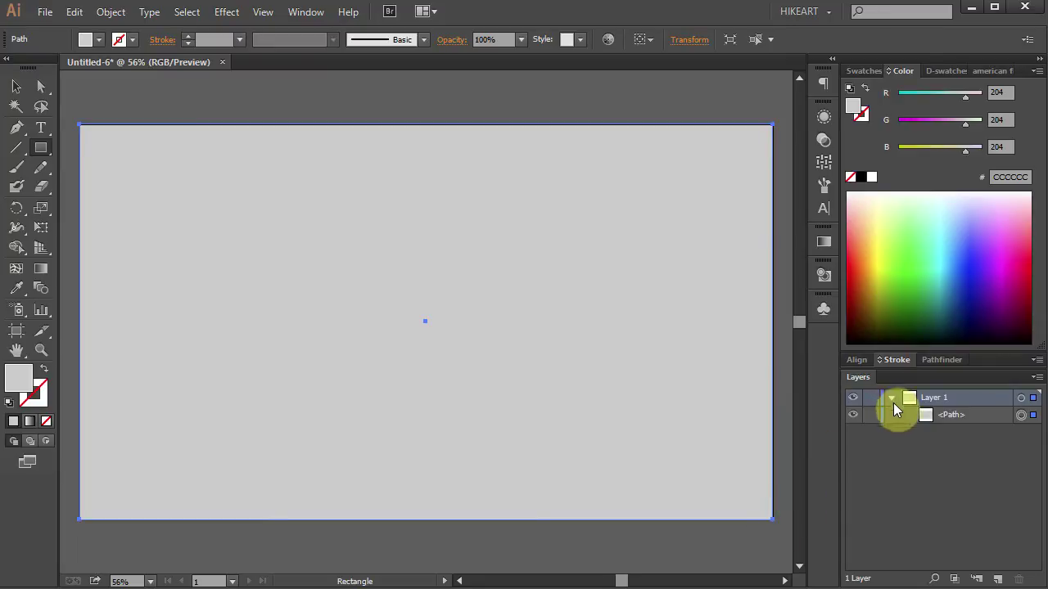
pyautogui.click(872, 416)
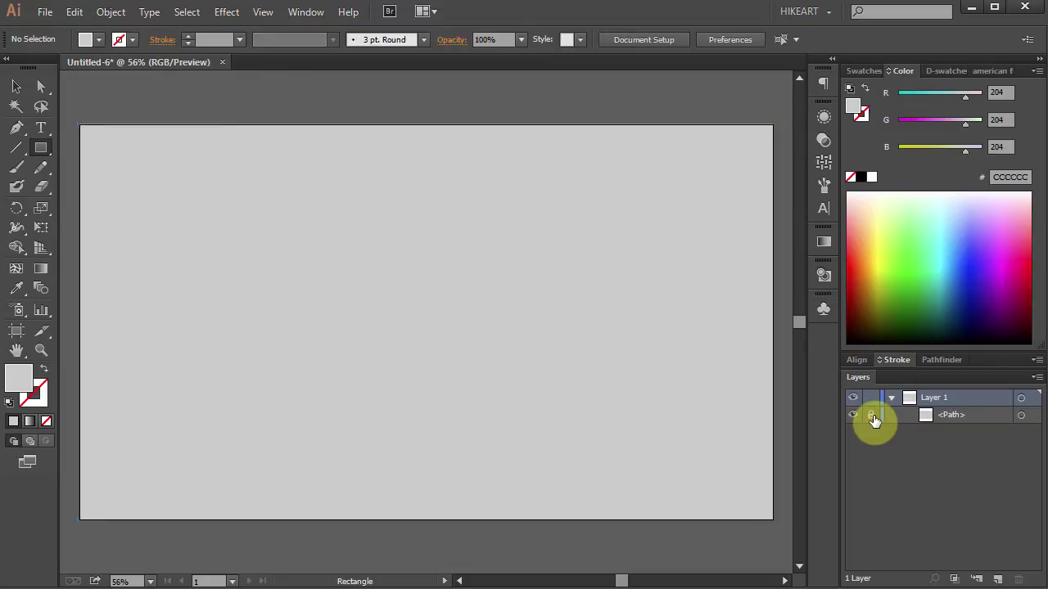
pyautogui.click(866, 72)
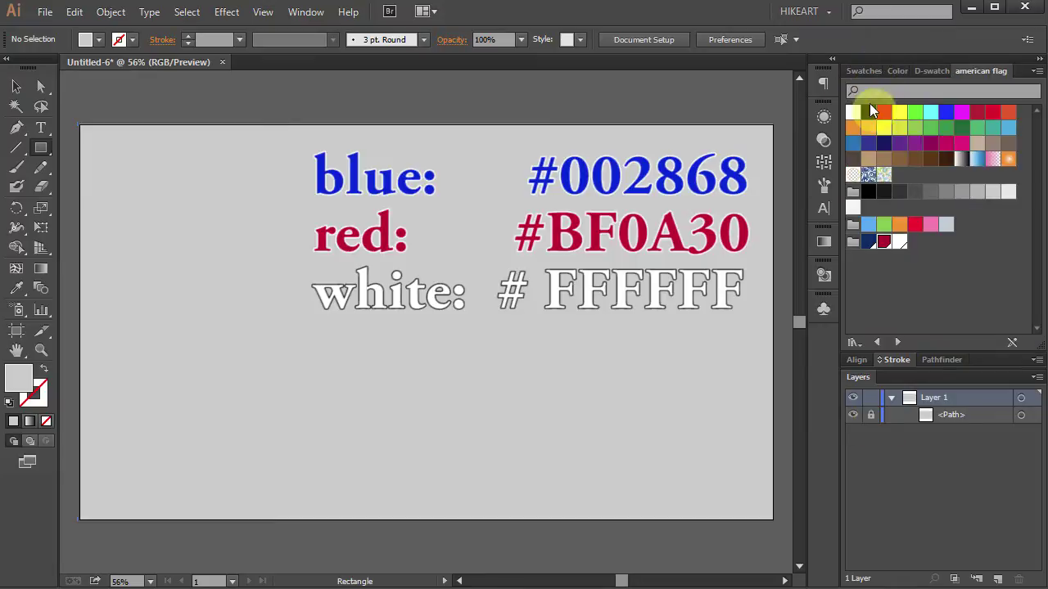
# Step: Add a dark red rectangle 19 in by 0.7639 in near the top of the artboard
pyautogui.click(884, 244)
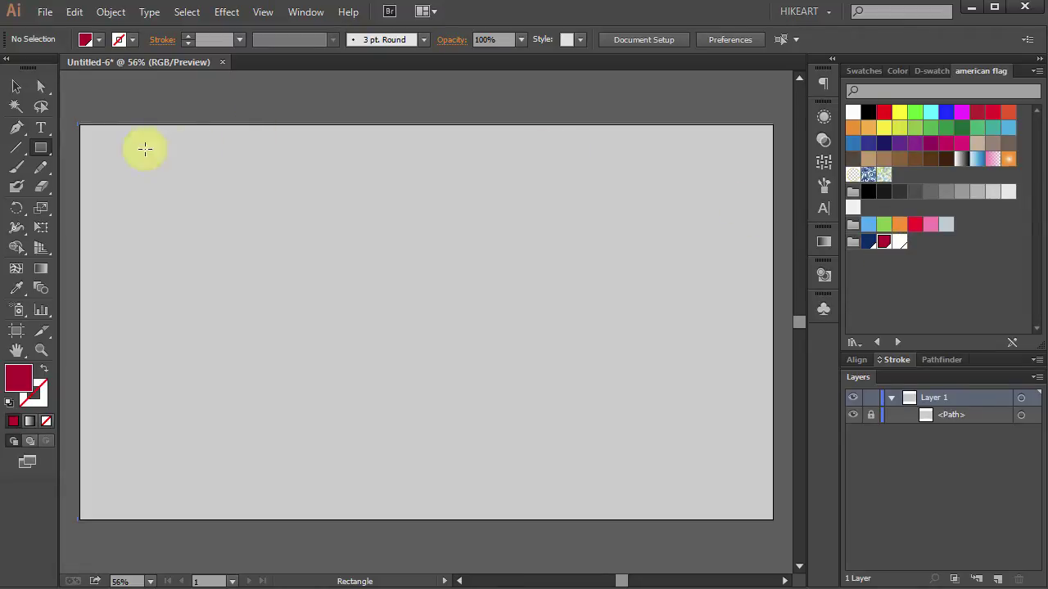
pyautogui.click(108, 151)
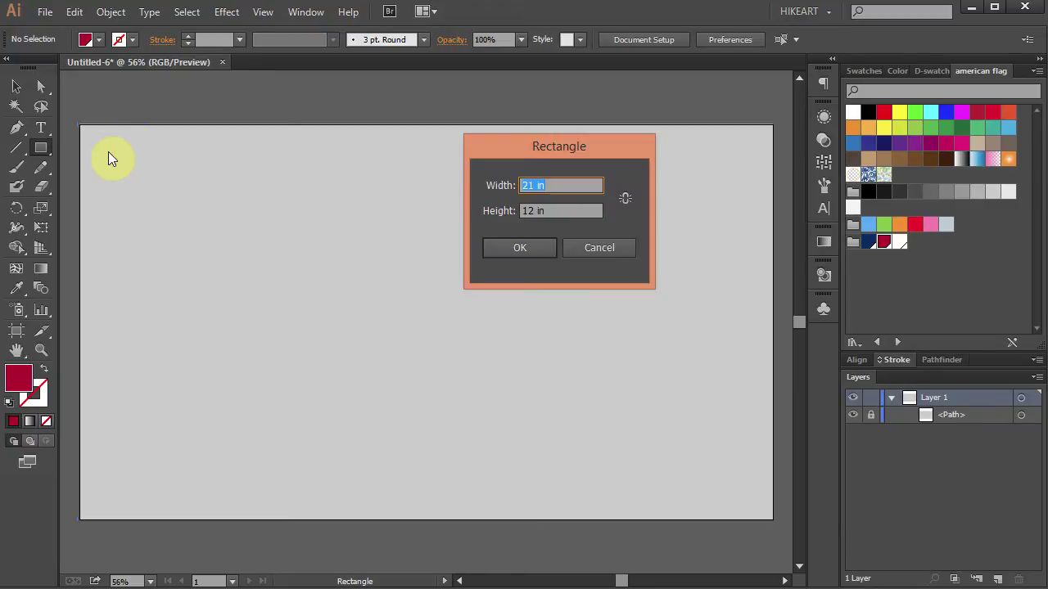
pyautogui.write('19')
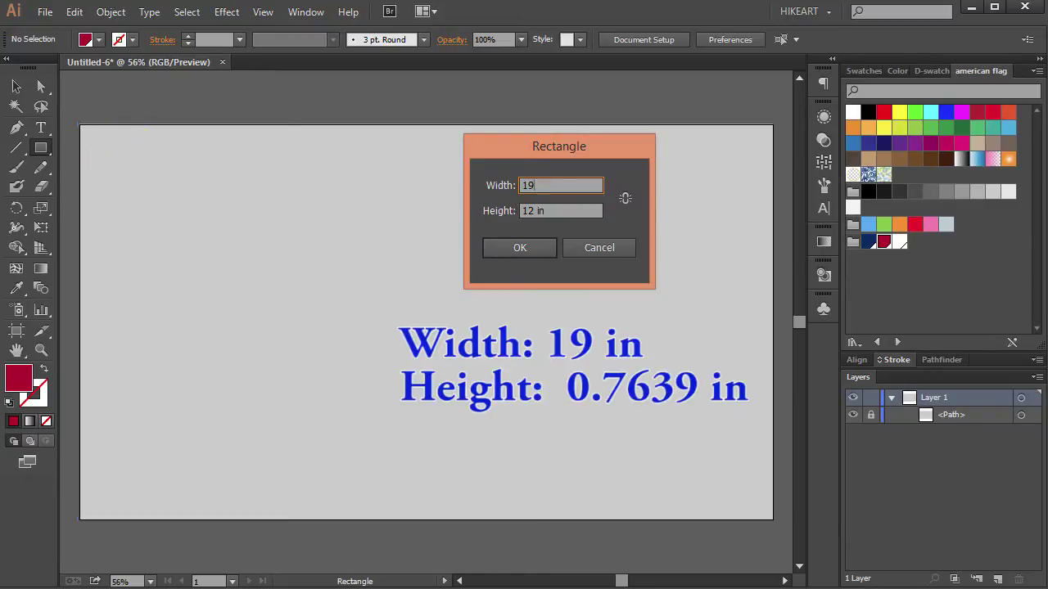
pyautogui.press('Tab')
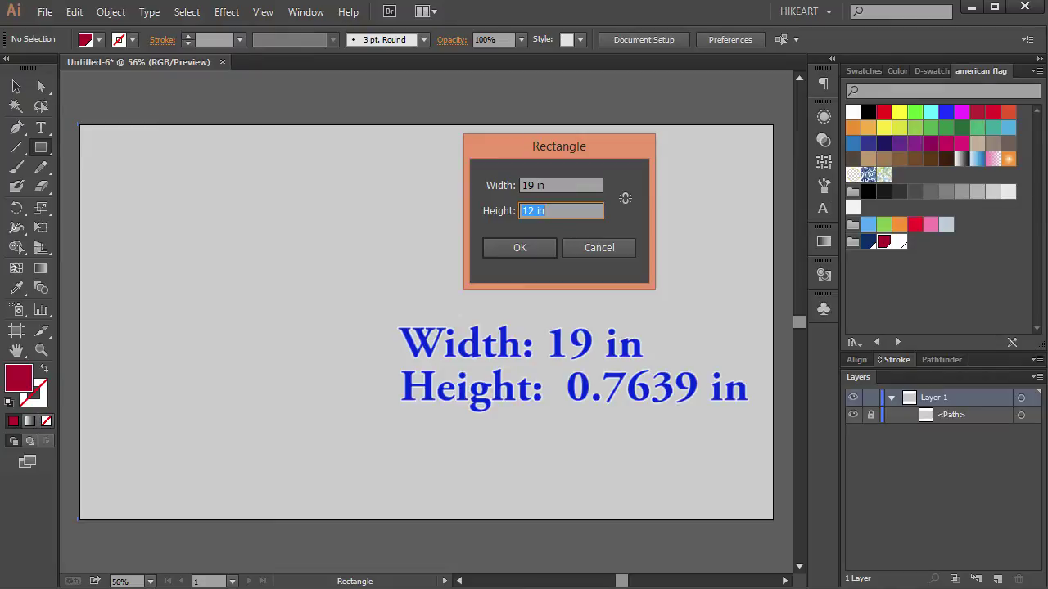
pyautogui.write('0.7639')
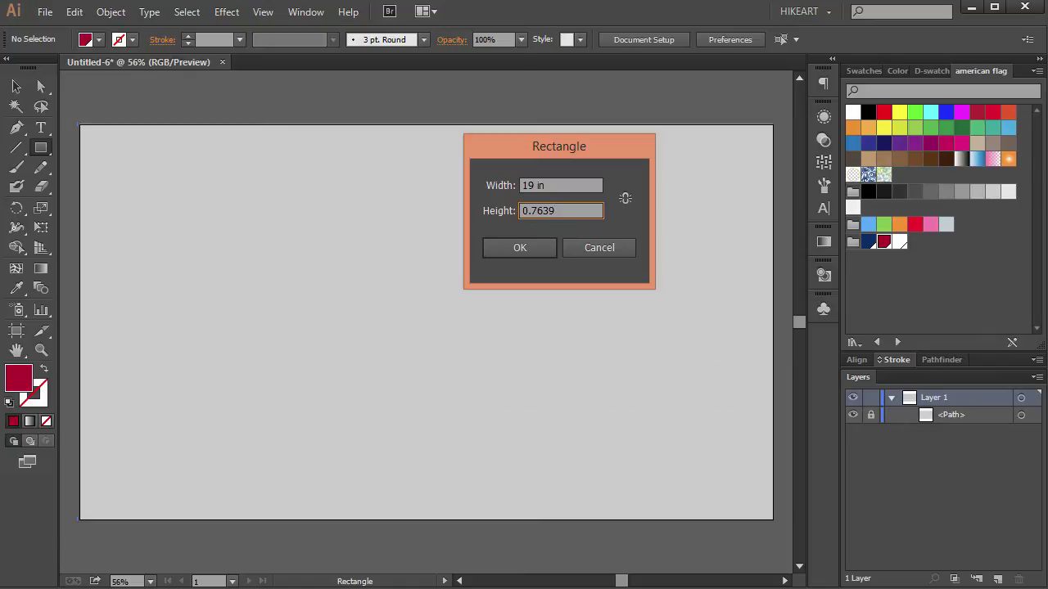
pyautogui.press('Return')
pyautogui.press('v')
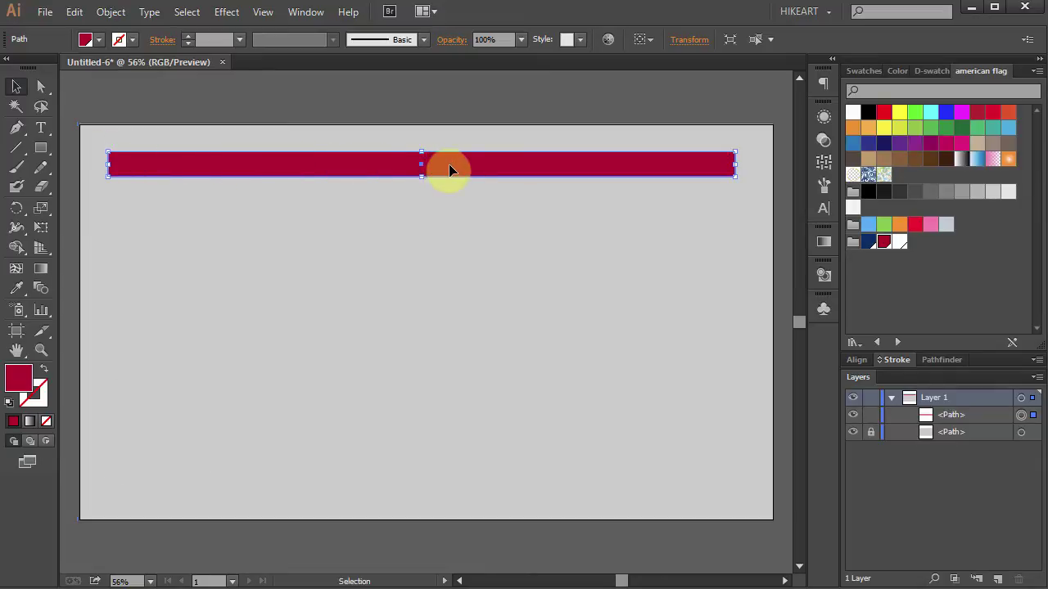
# Step: Copy the red stripe straight below it and make the copy white
pyautogui.hotkey('shift', 'alt')
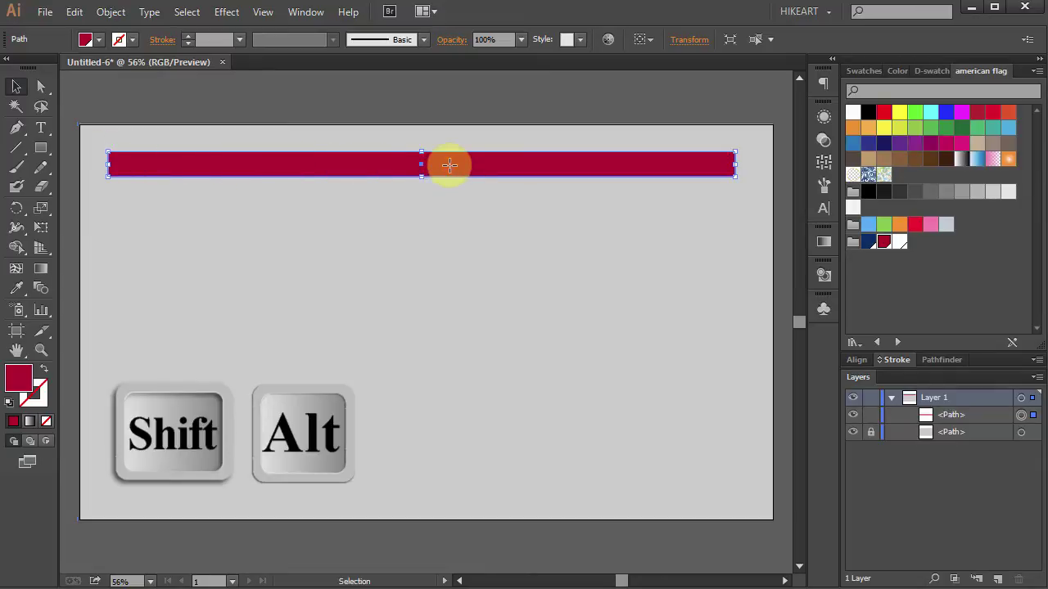
pyautogui.moveTo(449, 165); pyautogui.dragTo(450, 197)
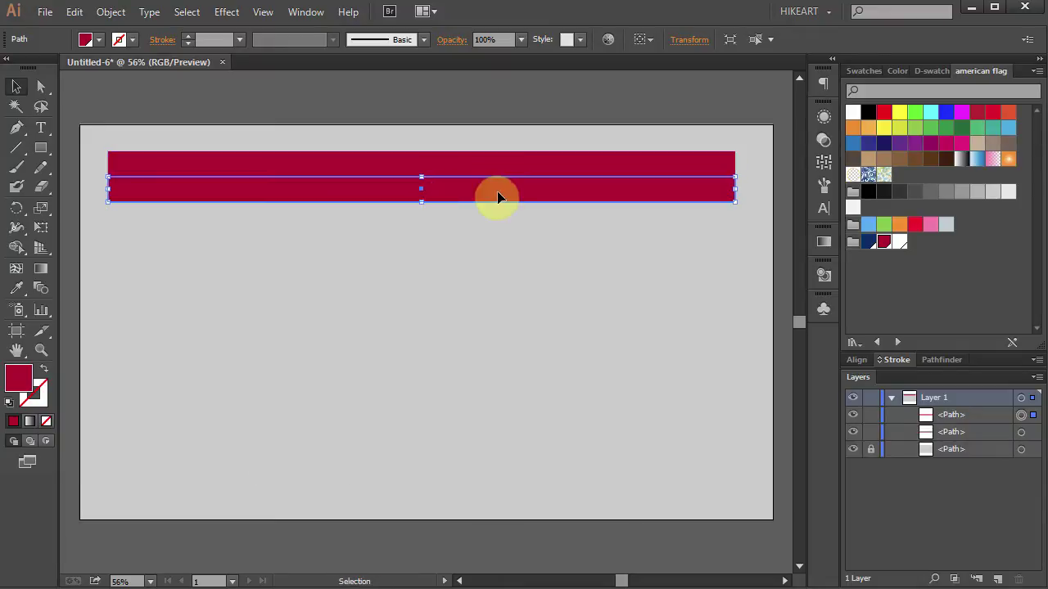
pyautogui.click(900, 243)
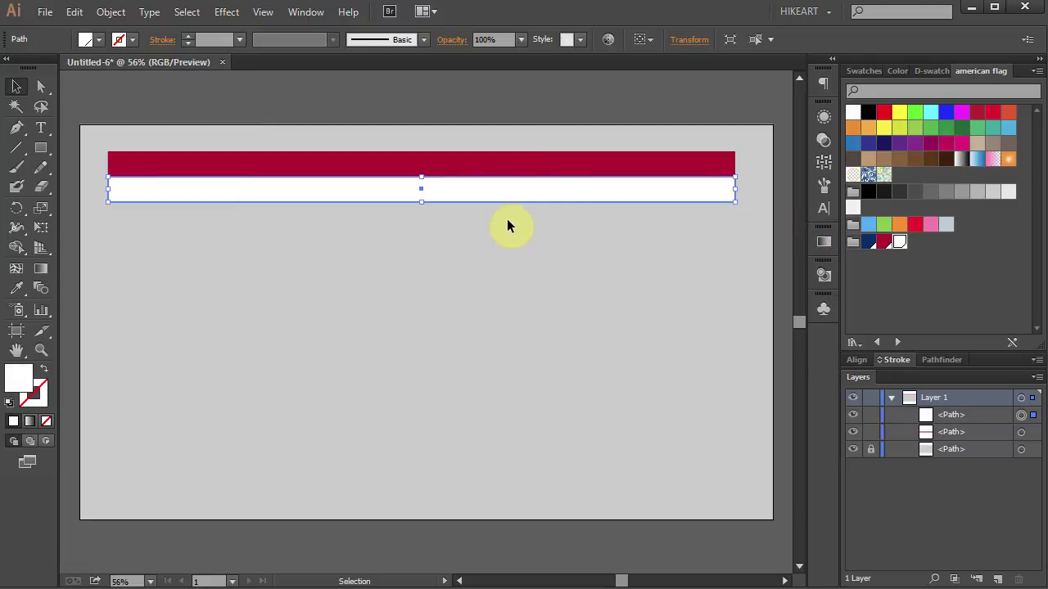
# Step: Copy the red and white stripe pair straight down beneath the originals
pyautogui.keyDown('shift'); pyautogui.click(449, 154); pyautogui.keyUp('shift')
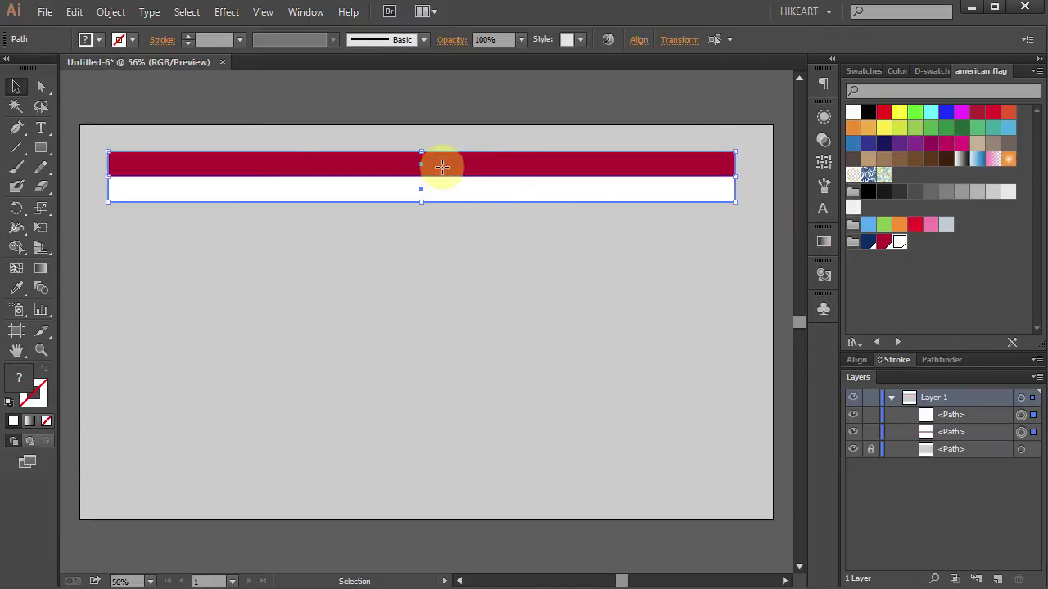
pyautogui.hotkey('shift', 'alt')
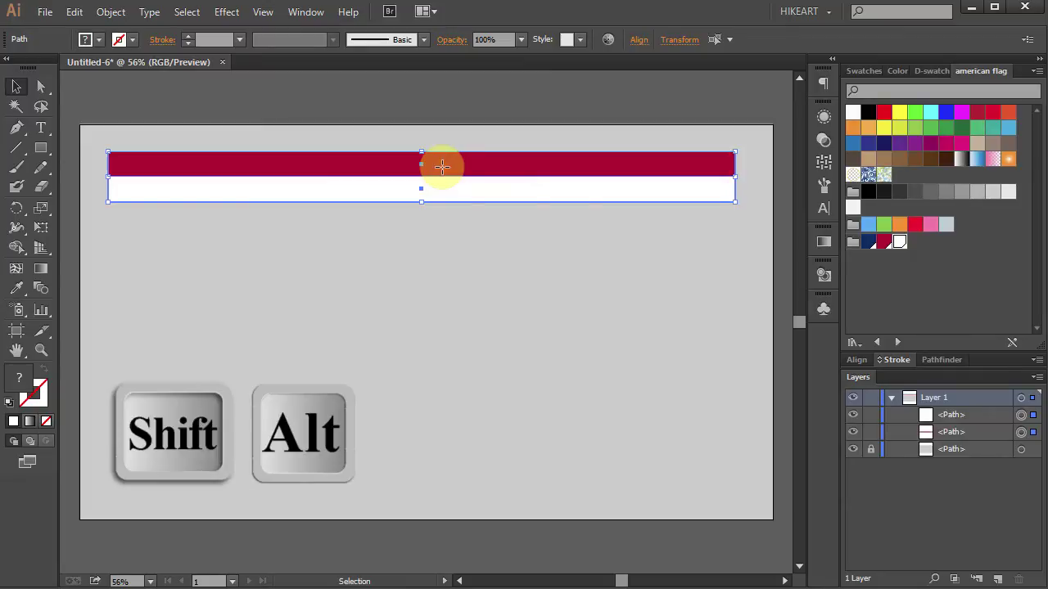
pyautogui.moveTo(442, 166); pyautogui.dragTo(445, 222)
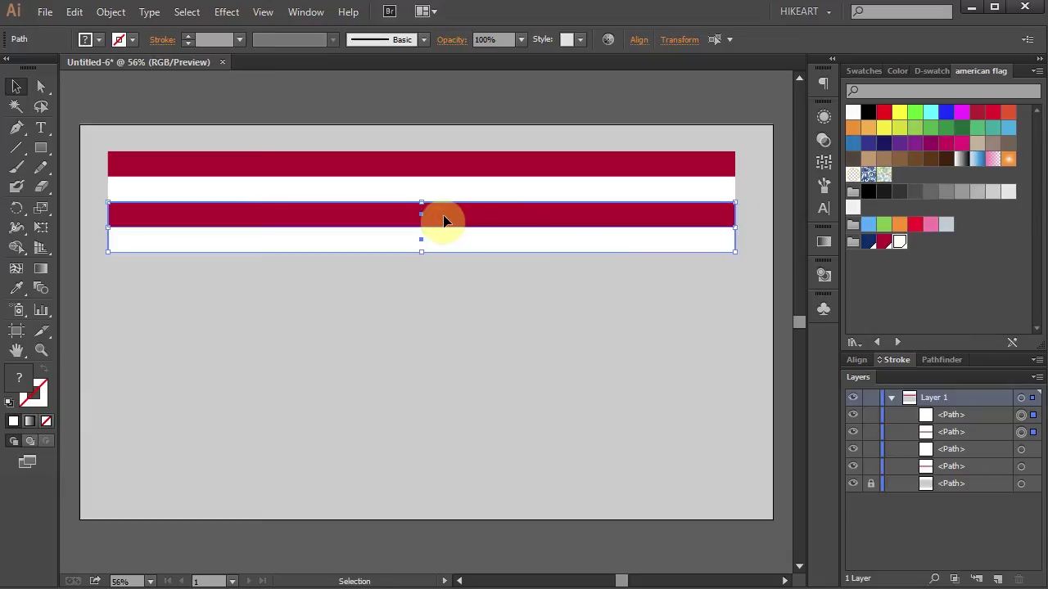
# Step: Repeat the pair copy with Ctrl+D, then delete the extra bottom white stripe, leaving 13
pyautogui.hotkey('ctrl', 'd')
pyautogui.hotkey('ctrl', 'd')
pyautogui.hotkey('ctrl', 'd')
pyautogui.hotkey('ctrl', 'd')
pyautogui.hotkey('ctrl', 'd')
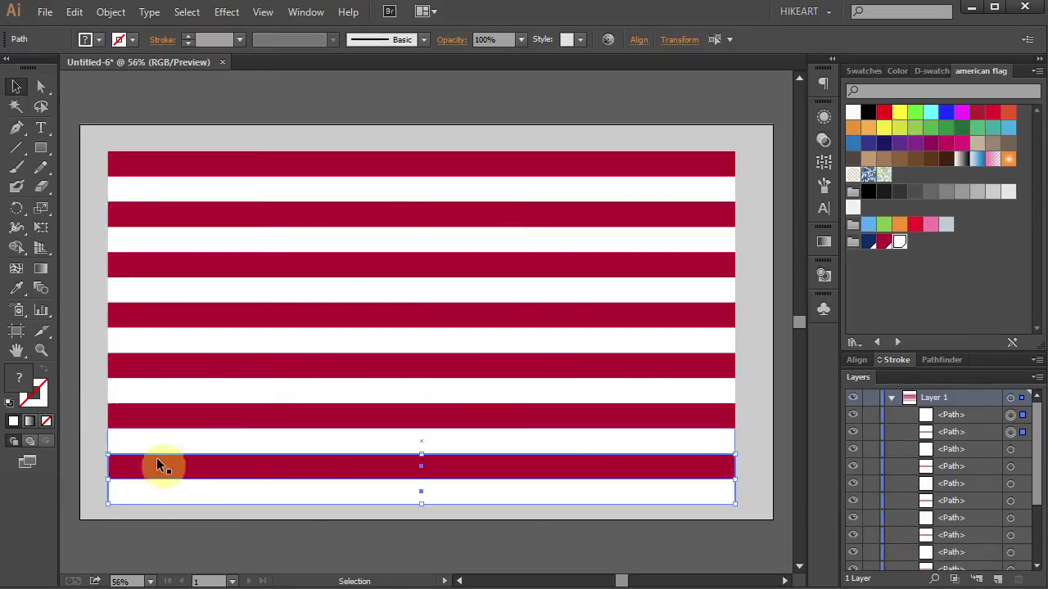
pyautogui.click(87, 496)
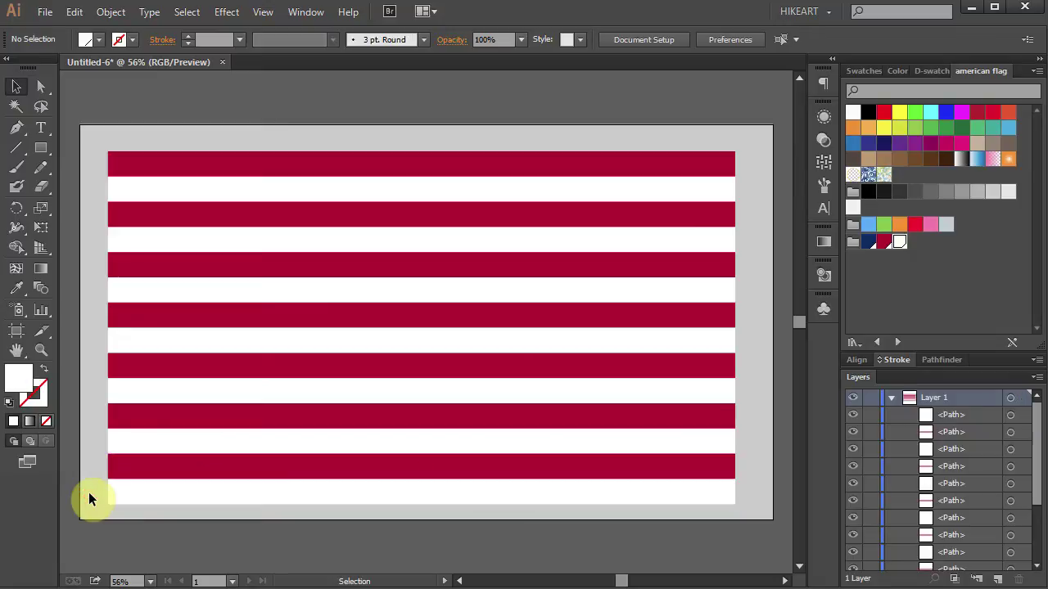
pyautogui.click(216, 500)
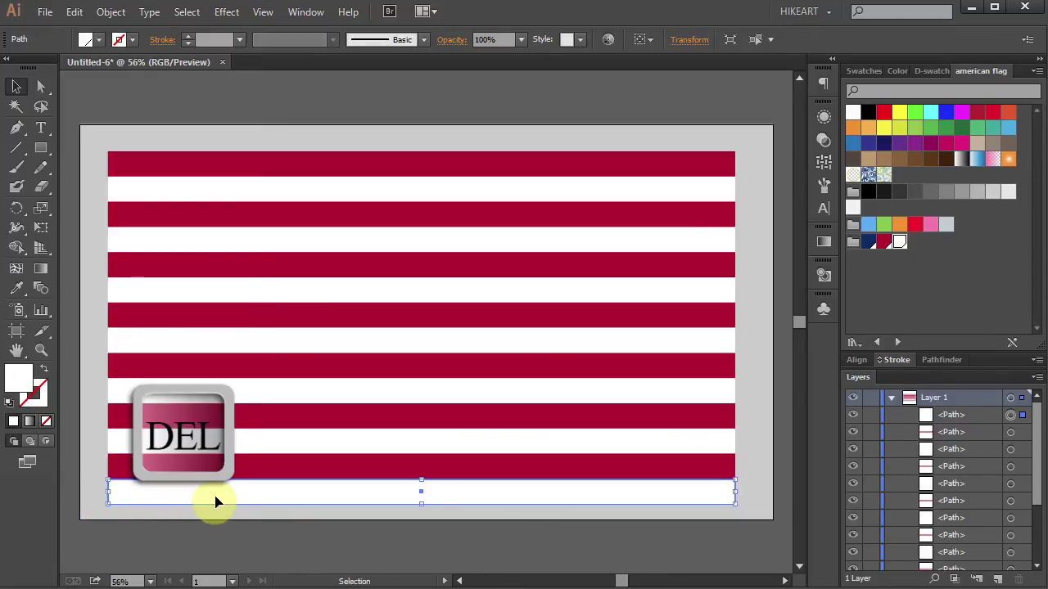
pyautogui.press('Delete')
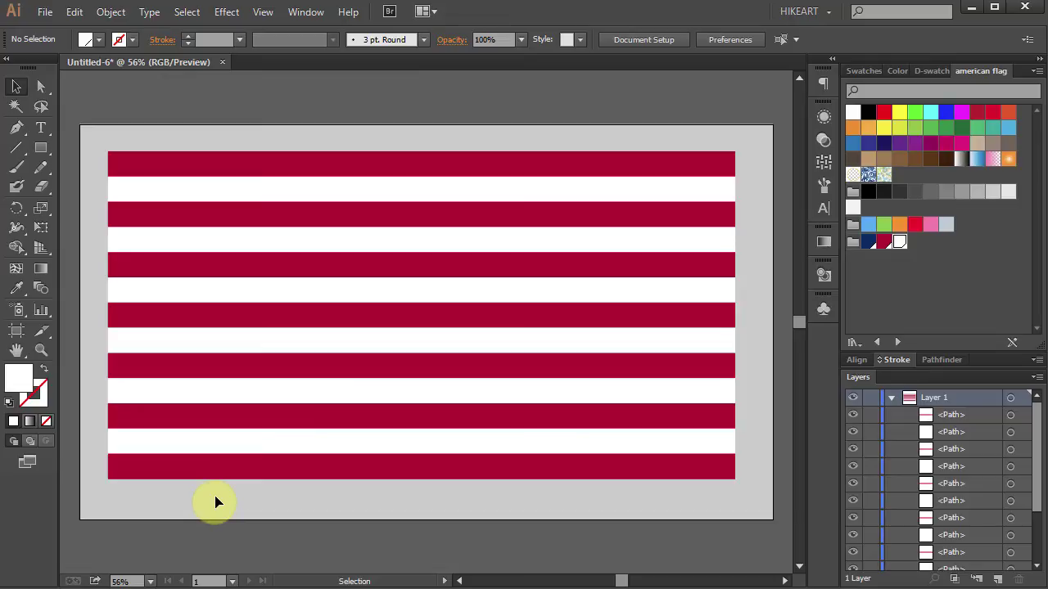
# Step: Create a second document 7.6 in wide by 5.35 in high
pyautogui.click(45, 15)
pyautogui.click(112, 28)
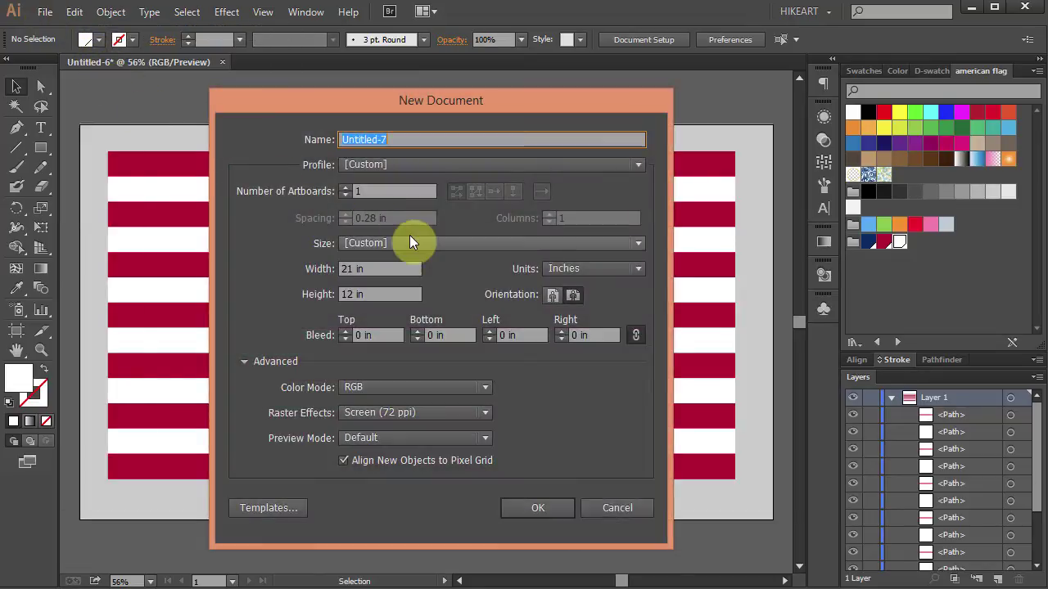
pyautogui.click(380, 270)
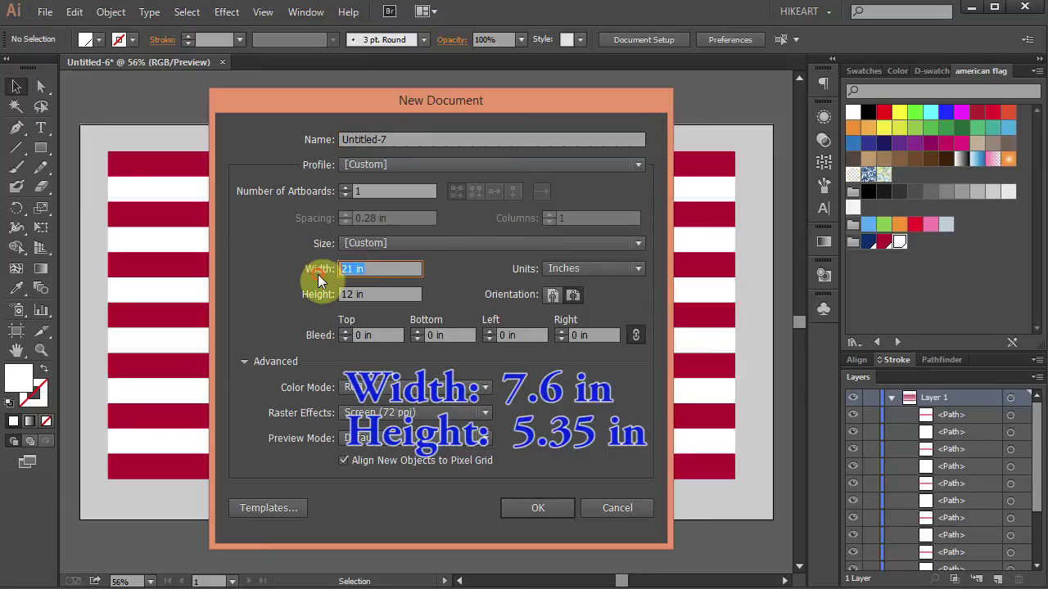
pyautogui.write('7.')
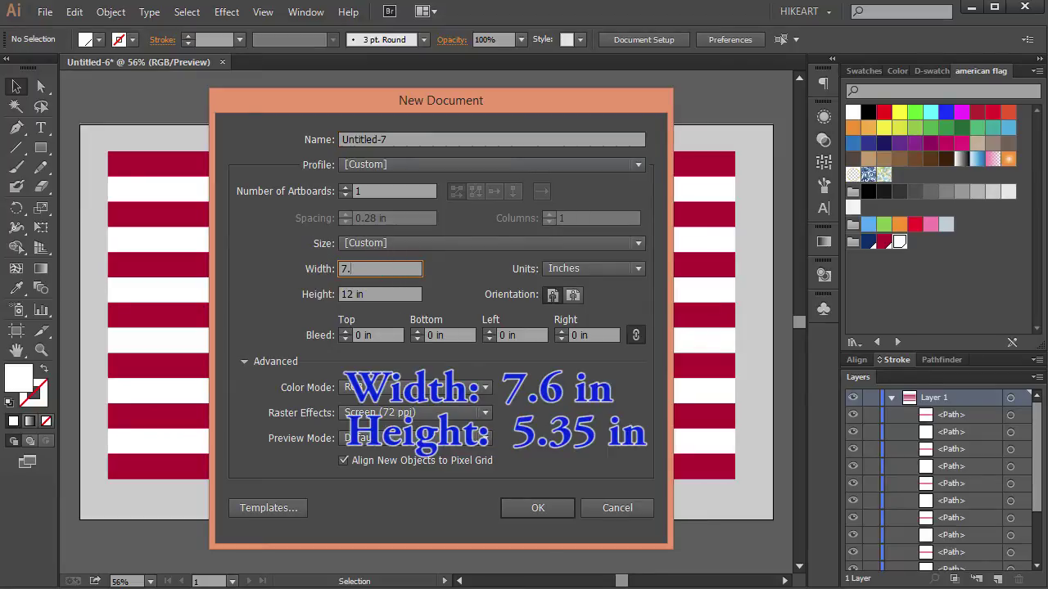
pyautogui.write('6')
pyautogui.press('Tab')
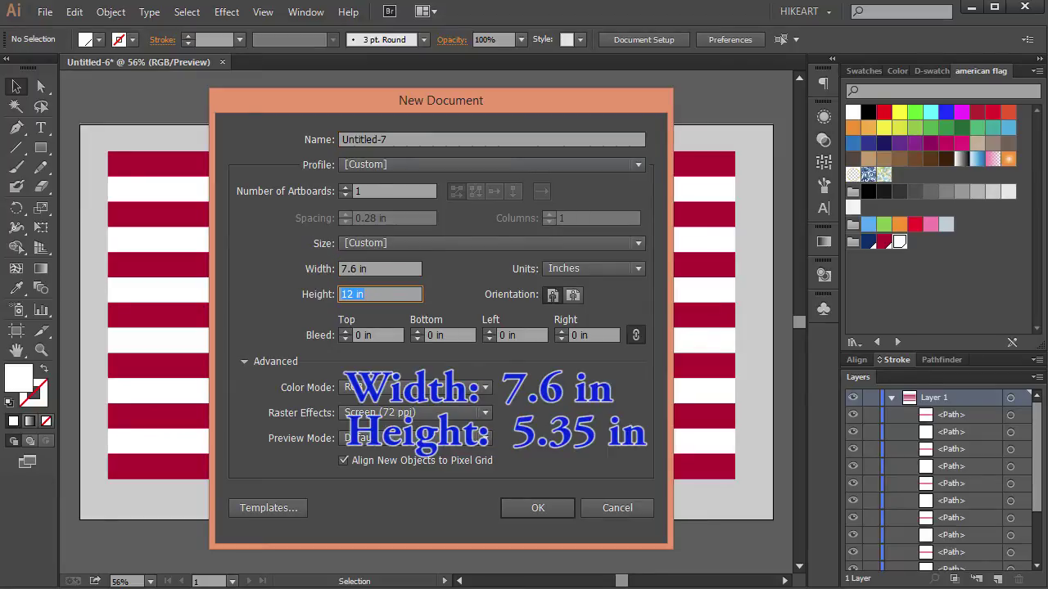
pyautogui.write('5.35')
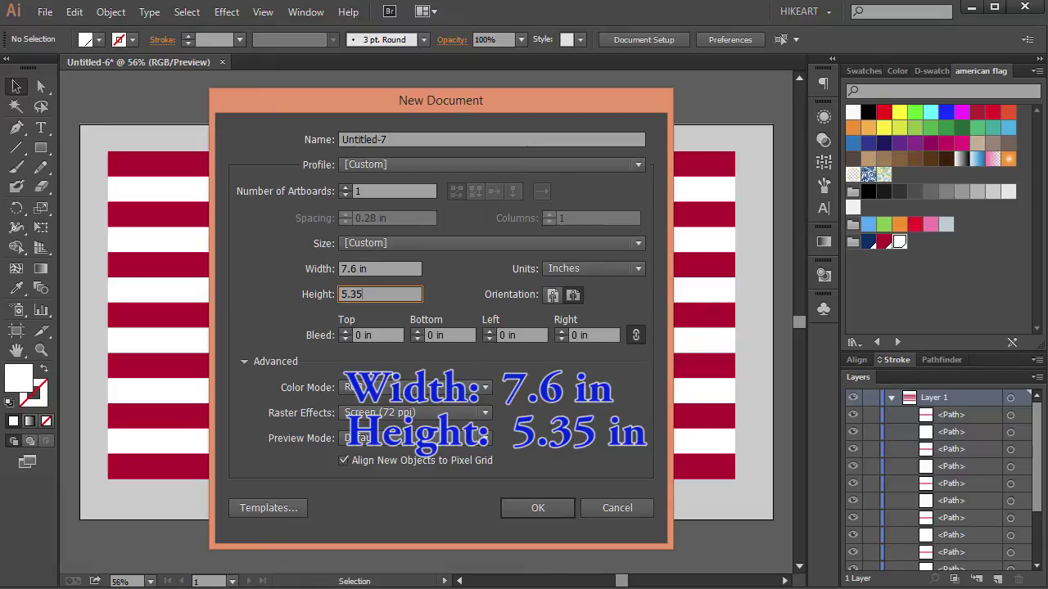
pyautogui.press('Return')
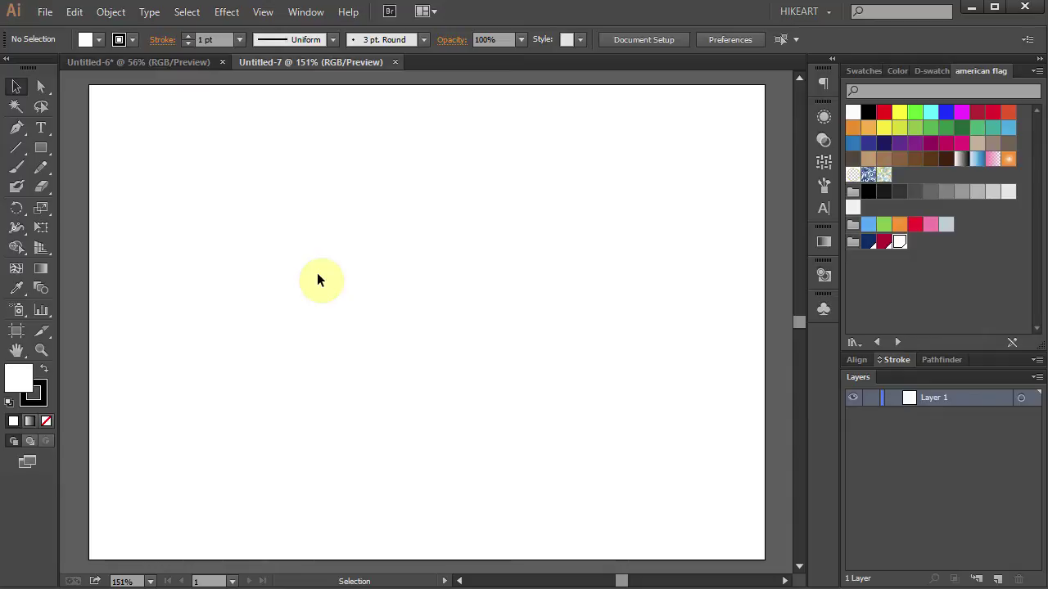
# Step: Select the Rectangular Grid Tool from the Line Segment tool group
pyautogui.click(18, 148)
pyautogui.click(18, 151)
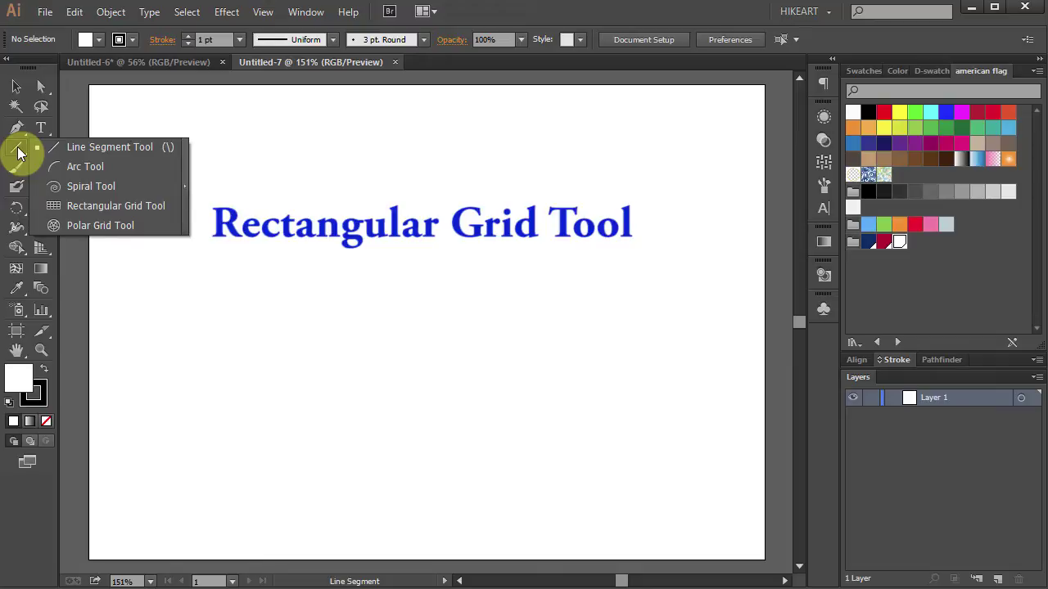
pyautogui.click(113, 206)
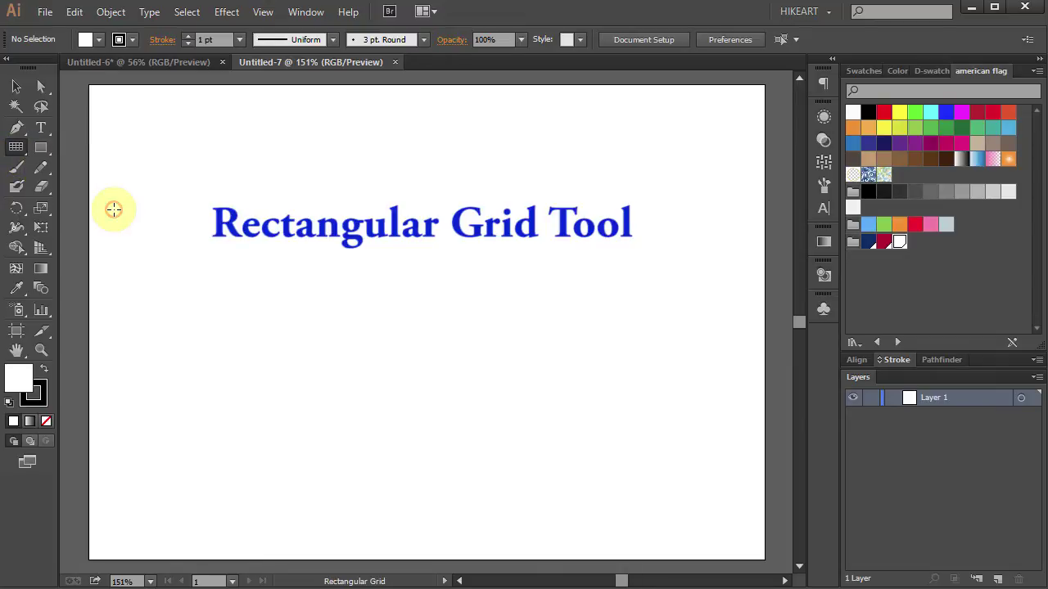
# Step: Draw a 7.6 by 5.35 in grid with 9 horizontal and 11 vertical dividers across the artboard
pyautogui.doubleClick(19, 155)
pyautogui.click(206, 170)
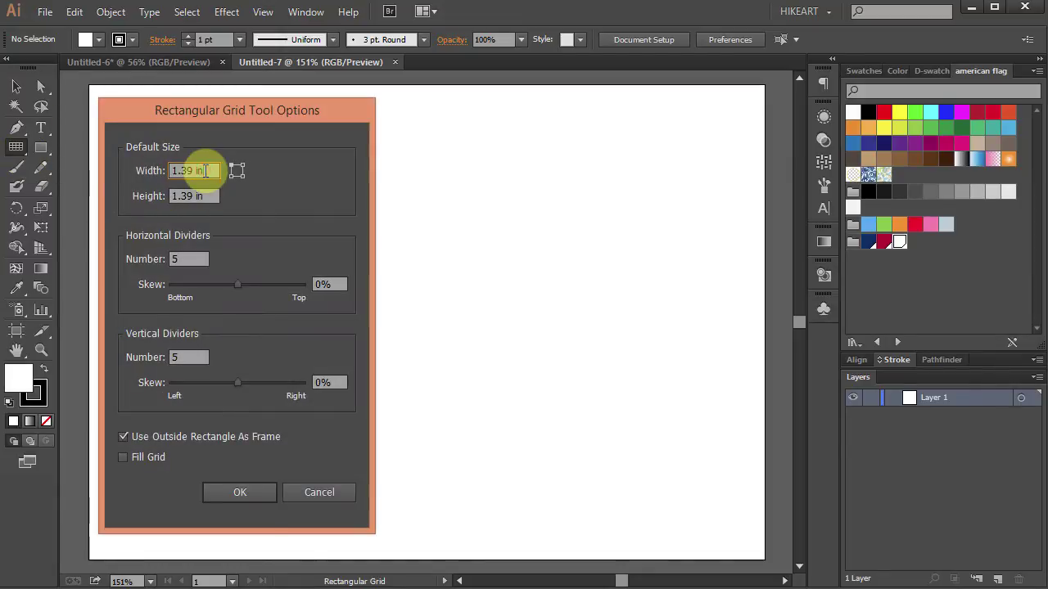
pyautogui.write('7')
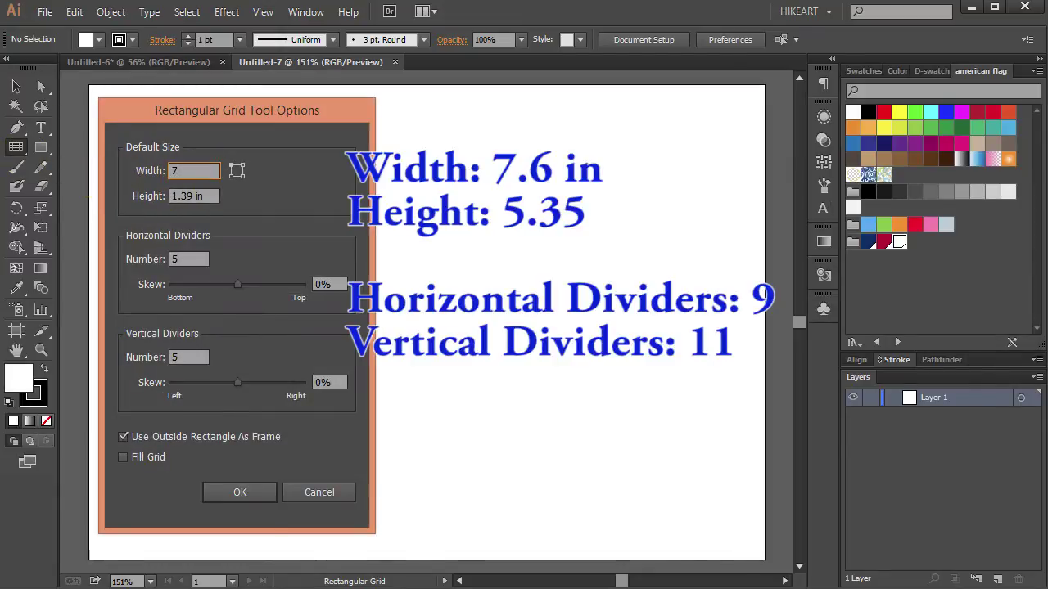
pyautogui.write('.6')
pyautogui.press('Tab')
pyautogui.write('5')
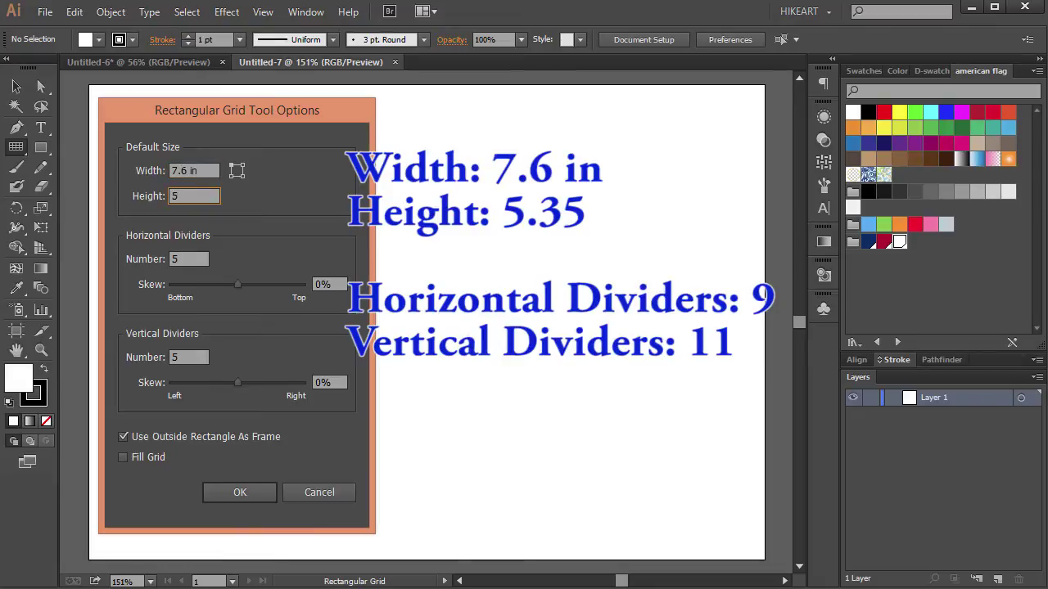
pyautogui.write('.35')
pyautogui.press('Tab')
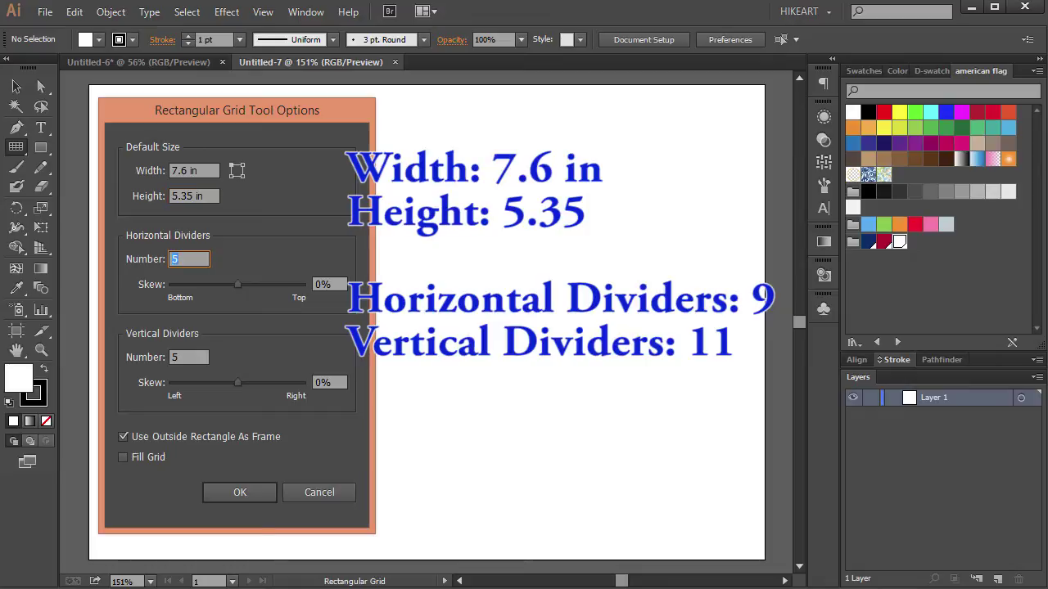
pyautogui.write('9')
pyautogui.press('Tab')
pyautogui.press('Tab')
pyautogui.write('11')
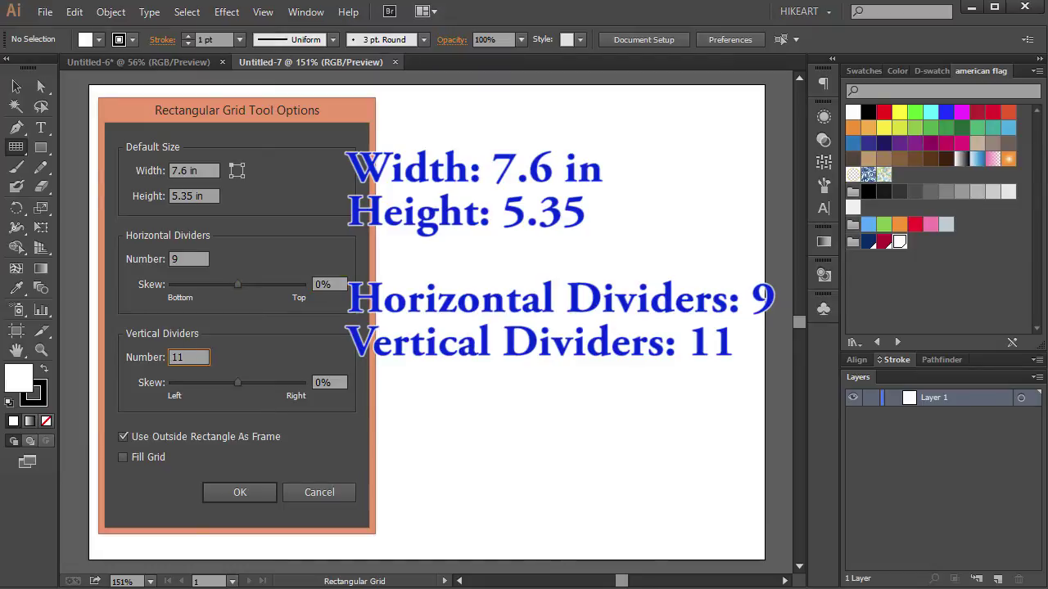
pyautogui.press('Return')
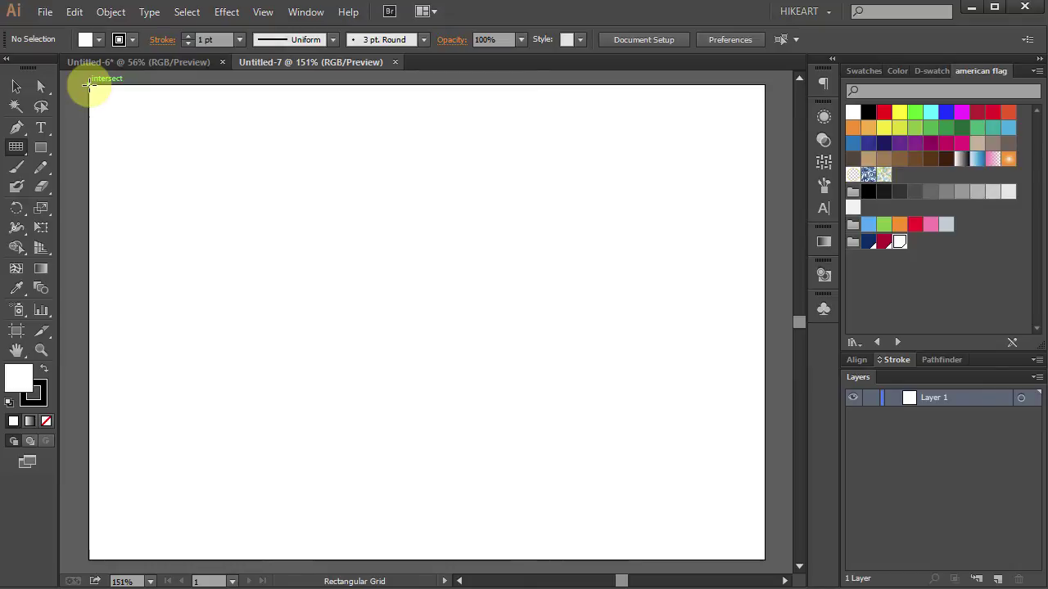
pyautogui.moveTo(90, 84); pyautogui.dragTo(761, 558)
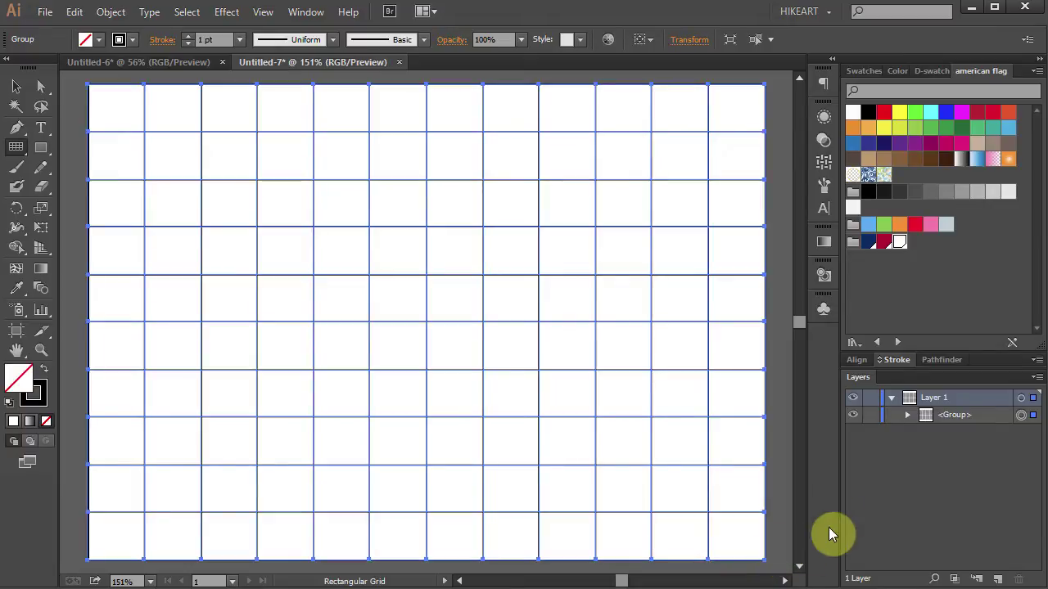
# Step: Lock the grid group in the Layers panel
pyautogui.click(870, 414)
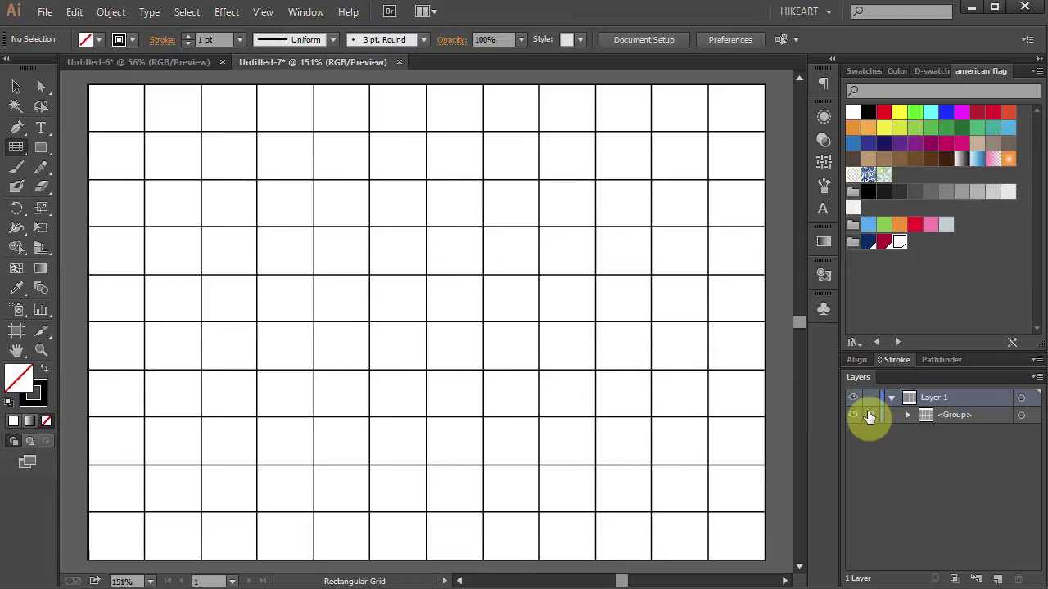
# Step: Draw a 0.616 in circle and centre it on the top-left grid intersection
pyautogui.click(45, 149)
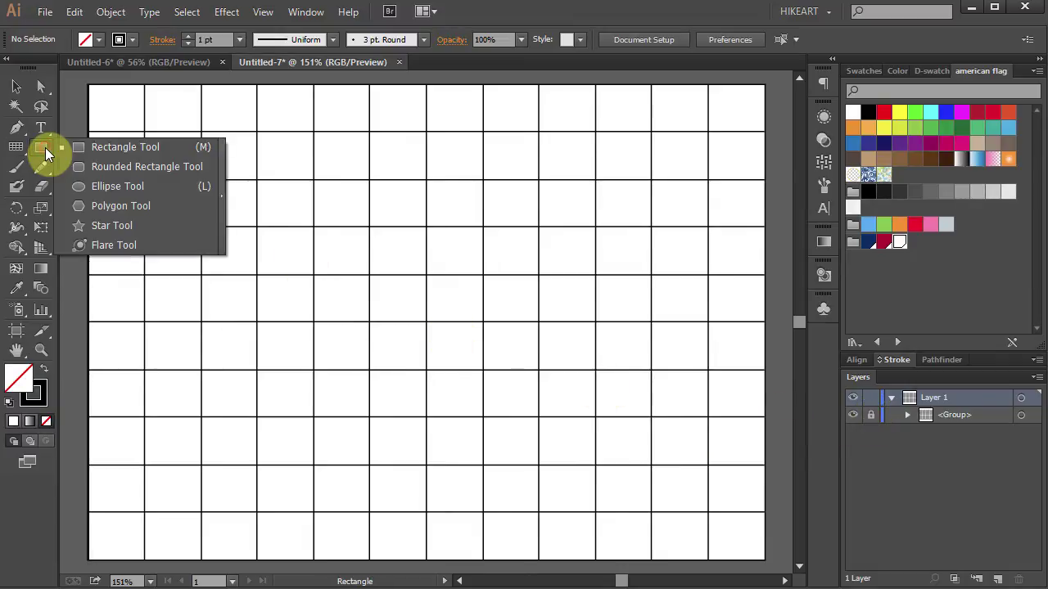
pyautogui.click(117, 187)
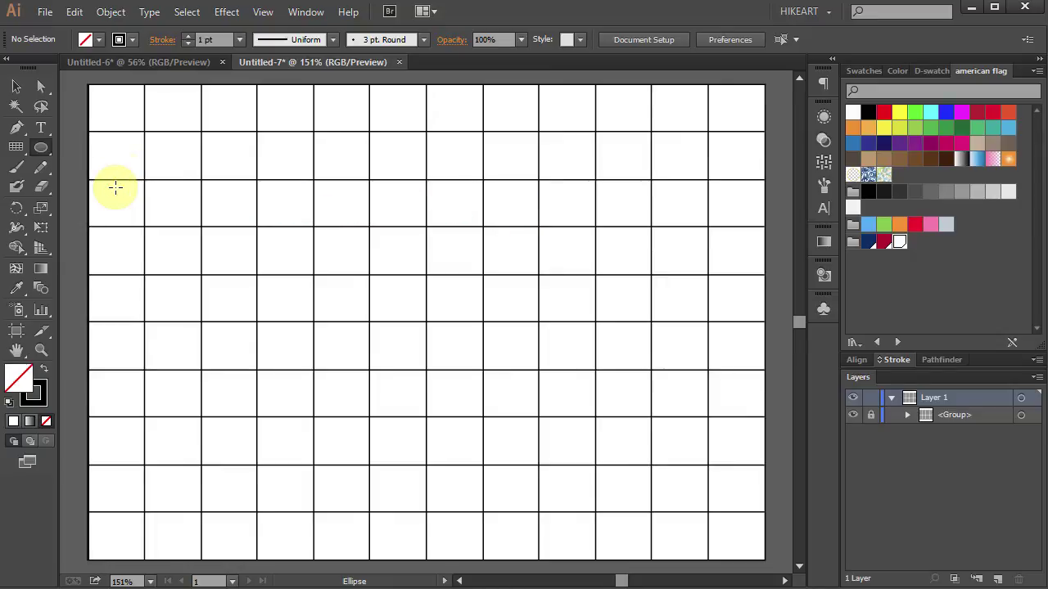
pyautogui.click(144, 131)
pyautogui.write('0')
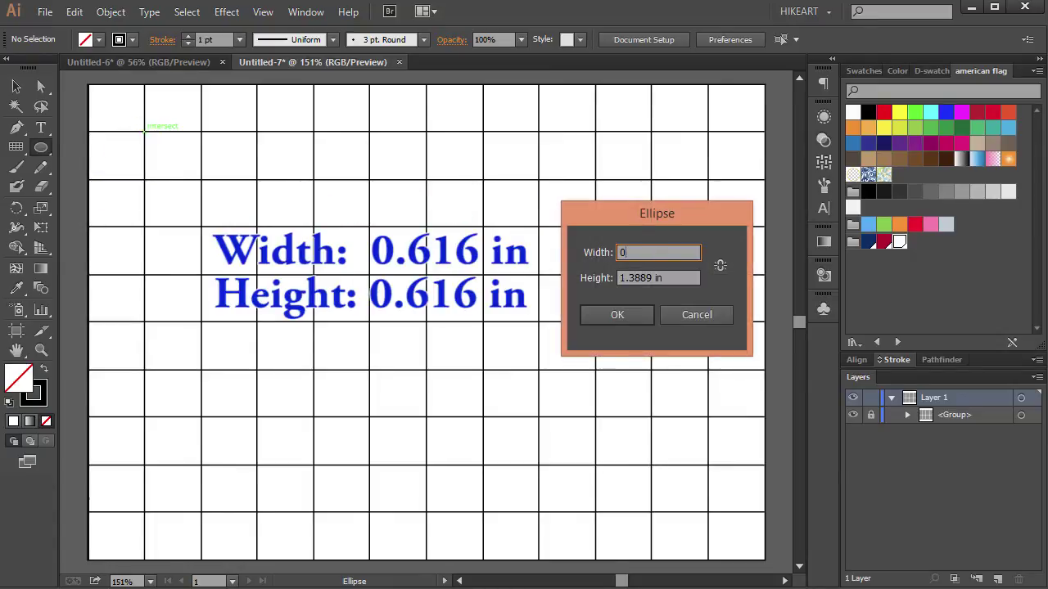
pyautogui.write('.616')
pyautogui.press('Tab')
pyautogui.write('0.616')
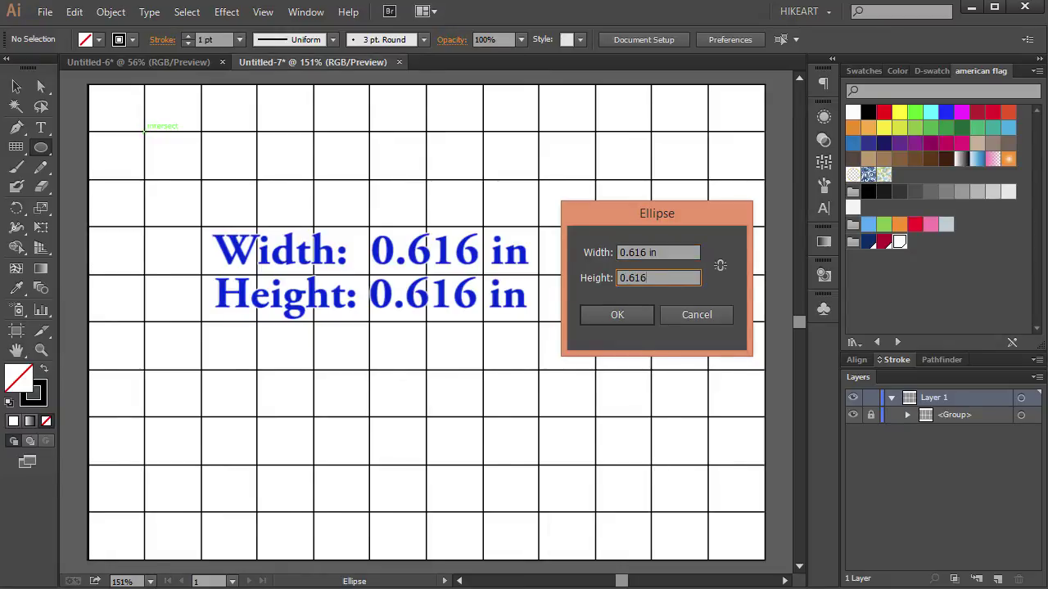
pyautogui.press('Return')
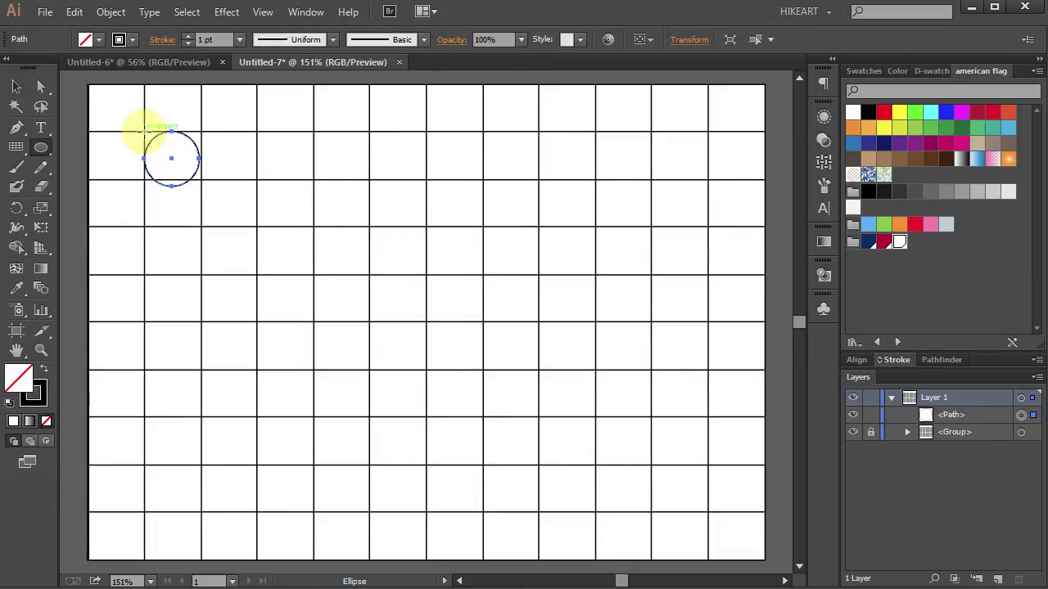
pyautogui.press('v')
pyautogui.moveTo(171, 162); pyautogui.dragTo(146, 137)
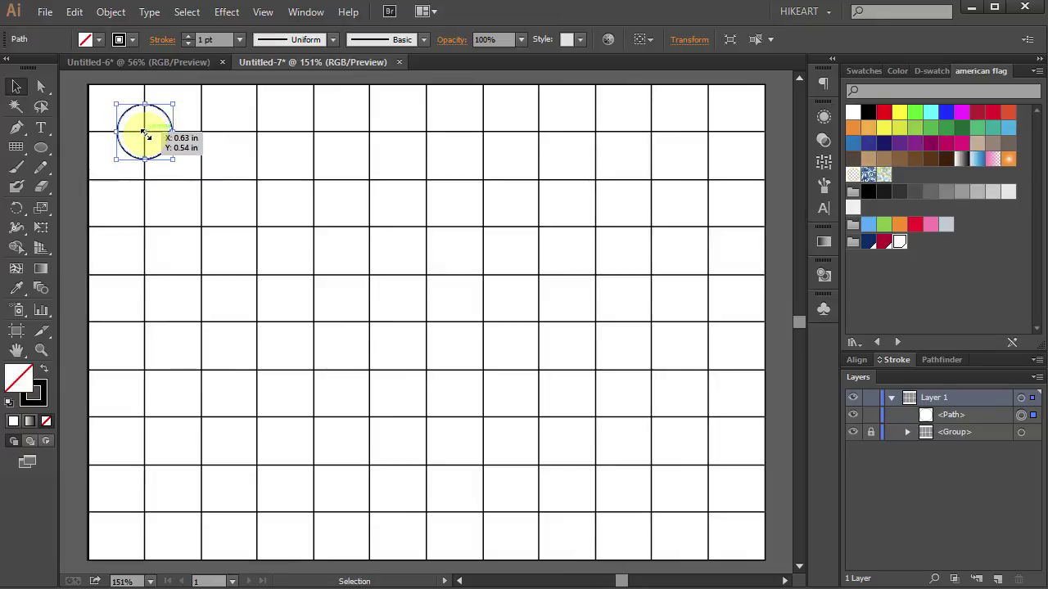
# Step: Set new shapes to an orange FF650A fill with no stroke
pyautogui.click(75, 175)
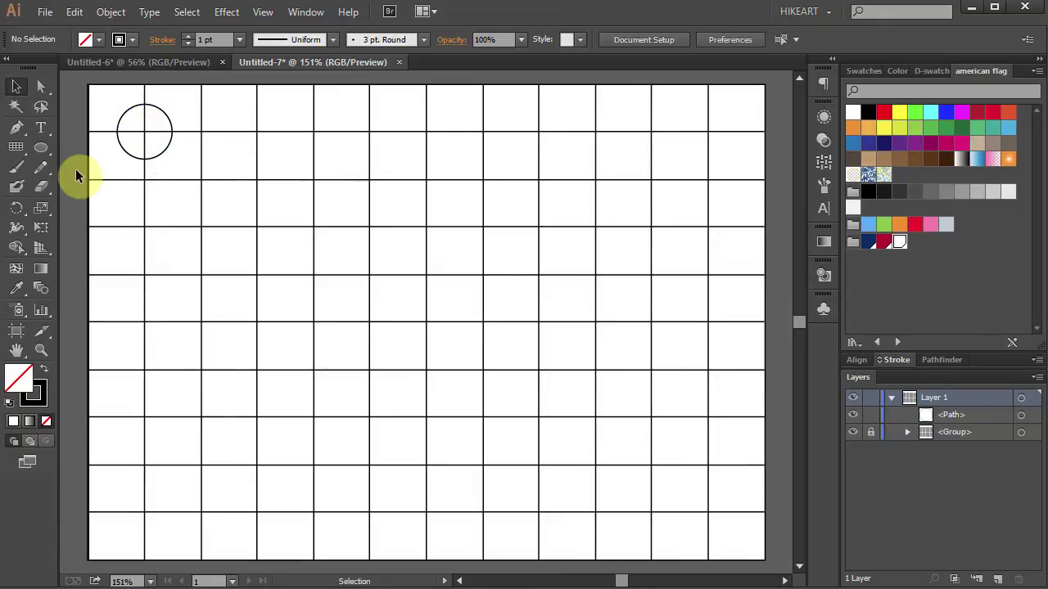
pyautogui.click(47, 422)
pyautogui.click(50, 420)
pyautogui.click(18, 375)
pyautogui.click(862, 257)
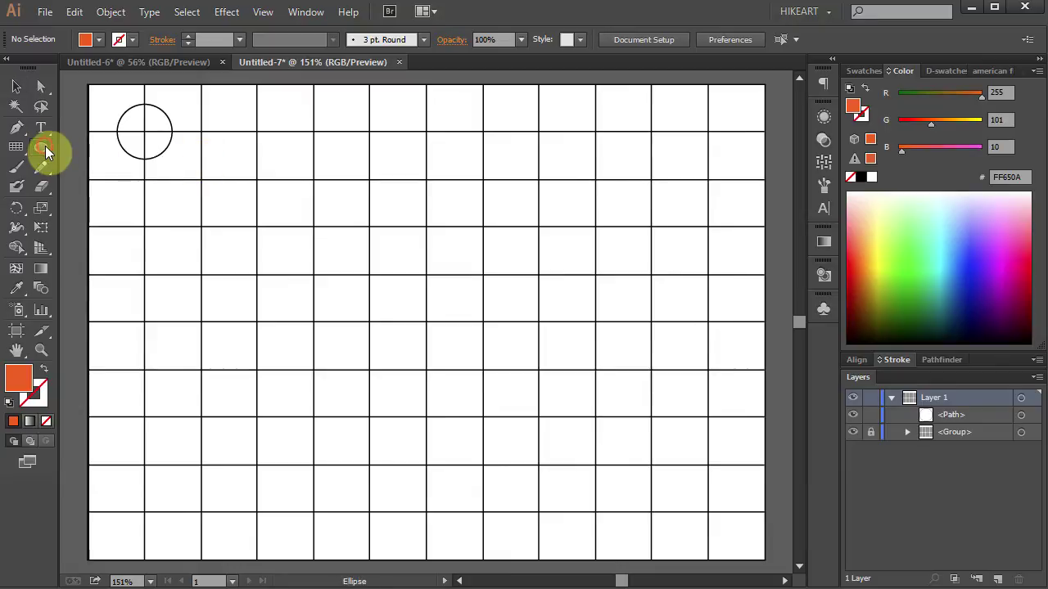
# Step: Draw an upright orange five-pointed star from the circle's centre so it fills the circle
pyautogui.moveTo(45, 146); pyautogui.dragTo(127, 229)
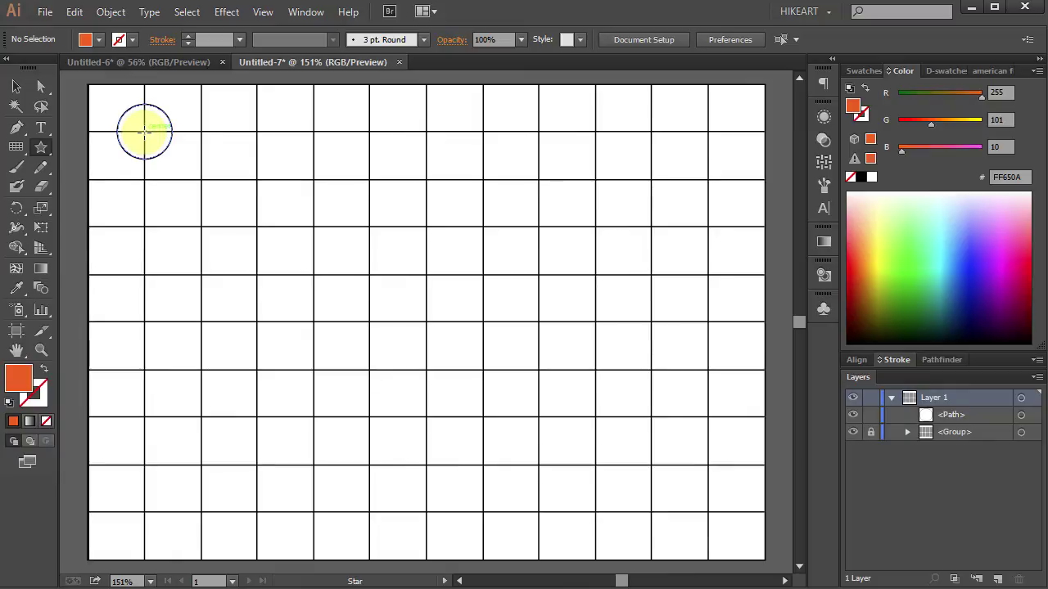
pyautogui.hotkey('shift', 'alt')
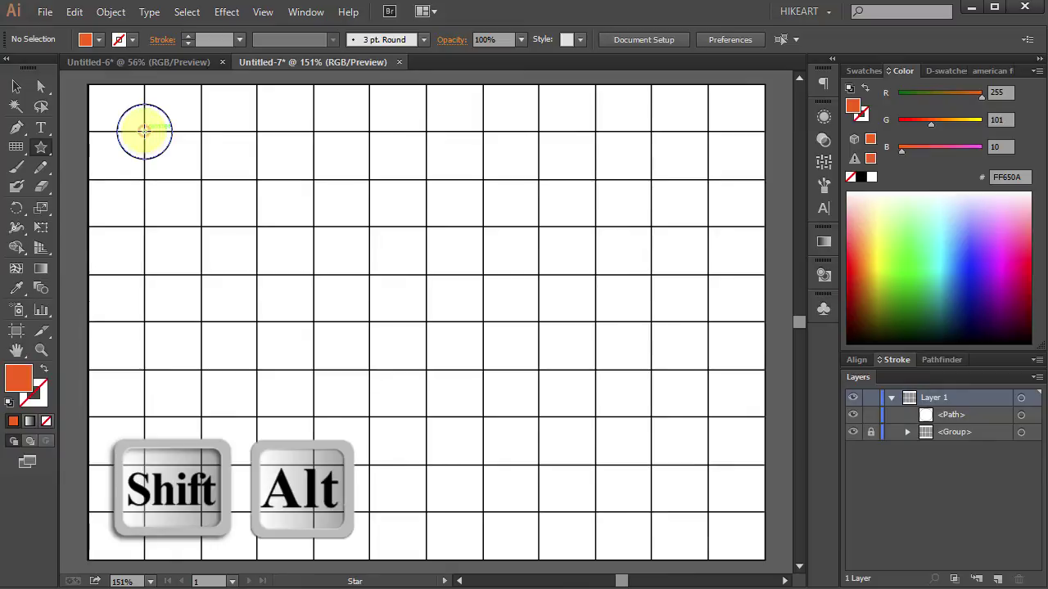
pyautogui.moveTo(144, 131); pyautogui.dragTo(163, 152)
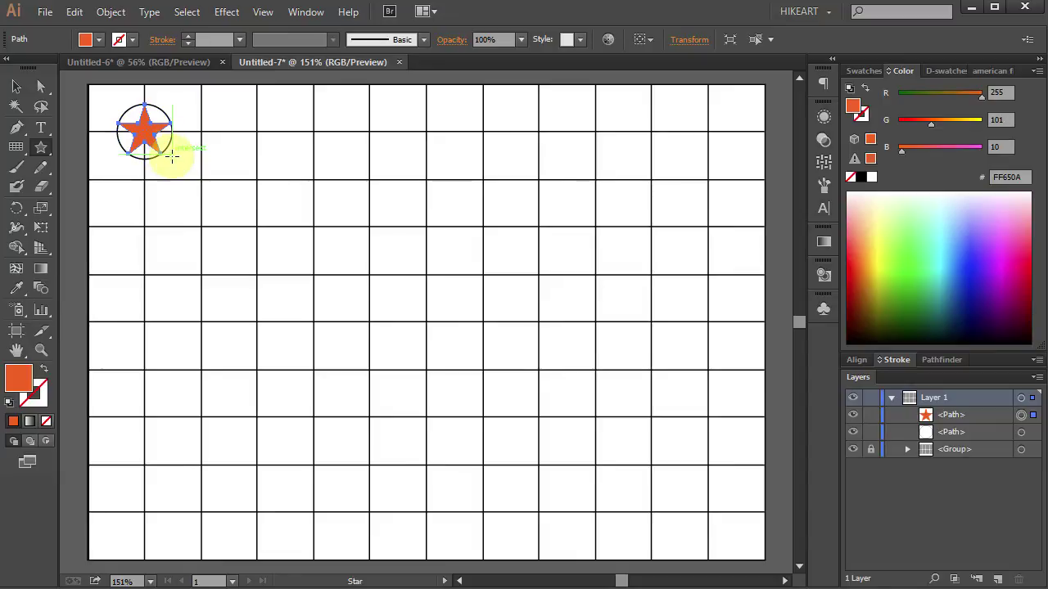
pyautogui.click(15, 87)
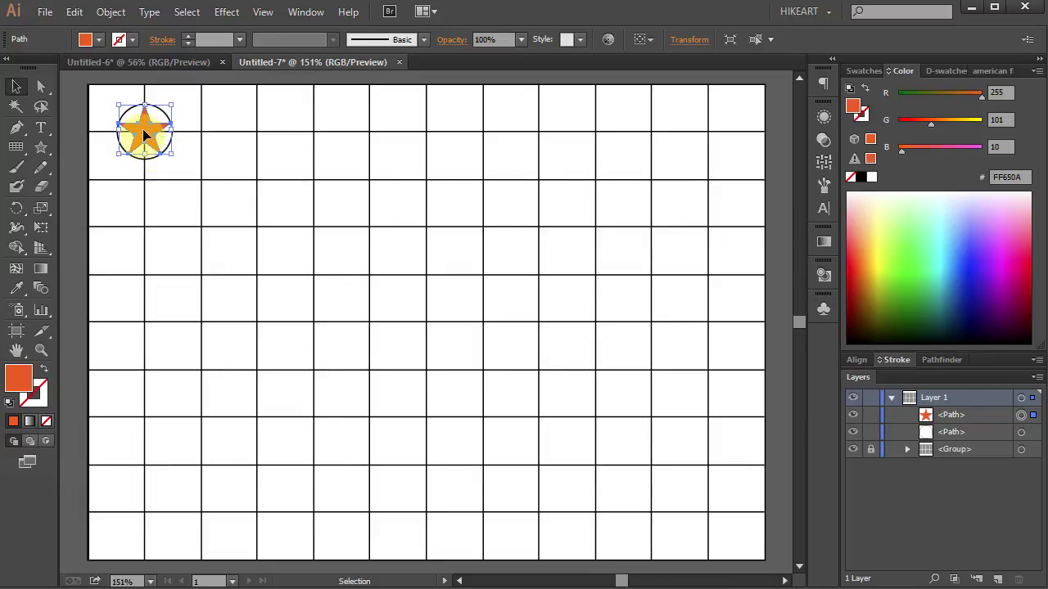
pyautogui.hotkey('shift', 'alt')
# Step: Copy the star level across the top row to make six stars, then delete the guide circle
pyautogui.moveTo(143, 129); pyautogui.dragTo(256, 141)
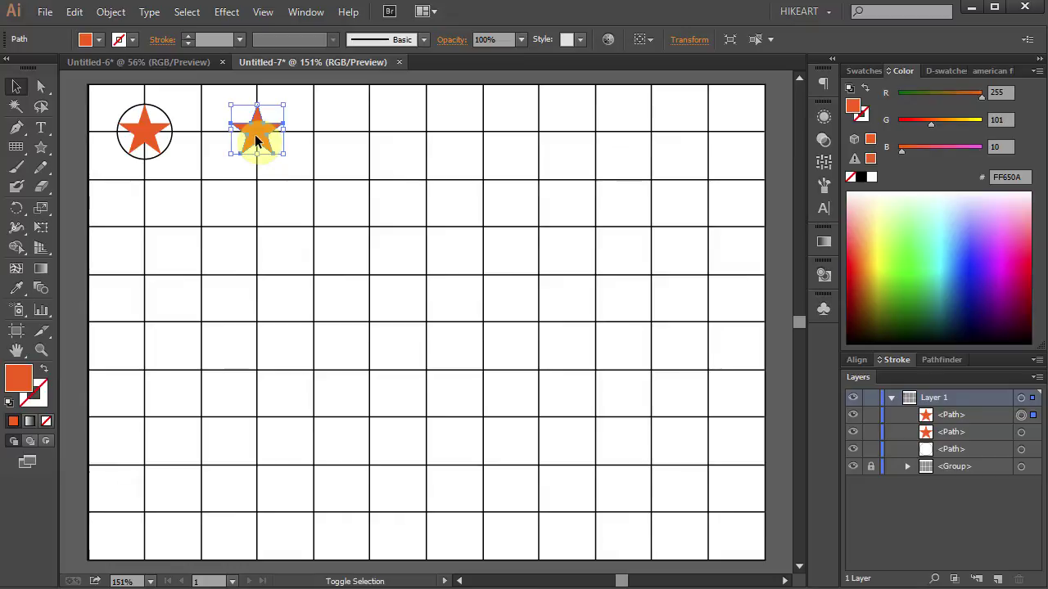
pyautogui.keyDown('alt'); pyautogui.keyDown('shift'); pyautogui.click(257, 128); pyautogui.keyUp('shift'); pyautogui.keyUp('alt')
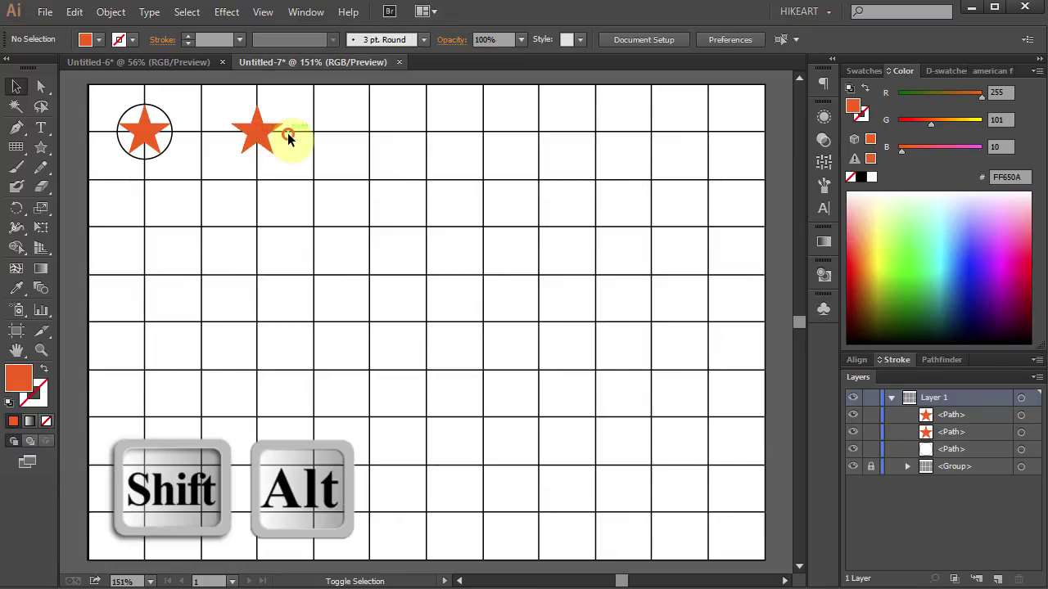
pyautogui.moveTo(265, 139); pyautogui.dragTo(709, 145)
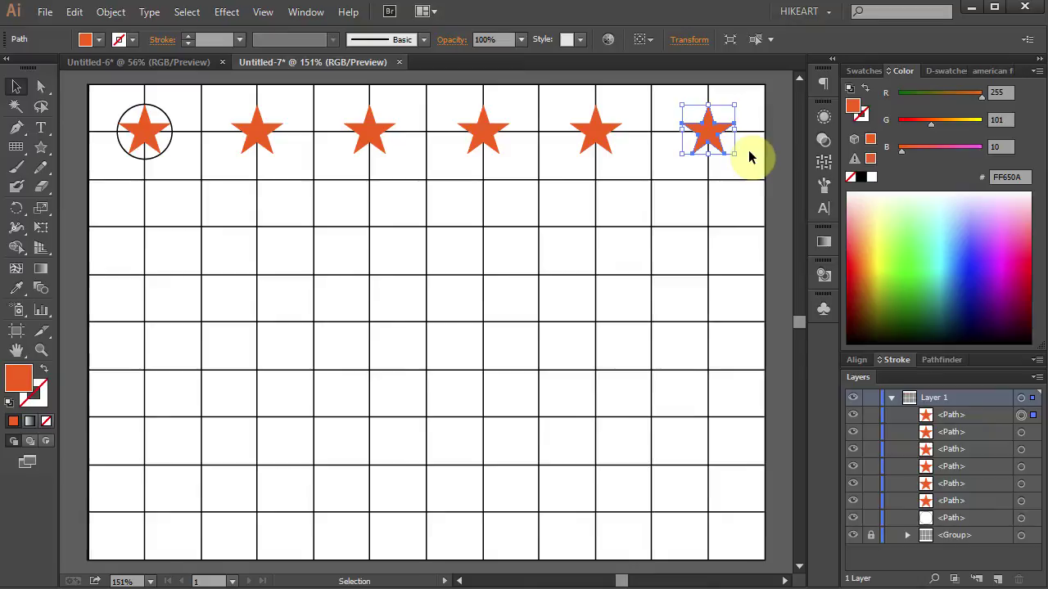
pyautogui.click(172, 150)
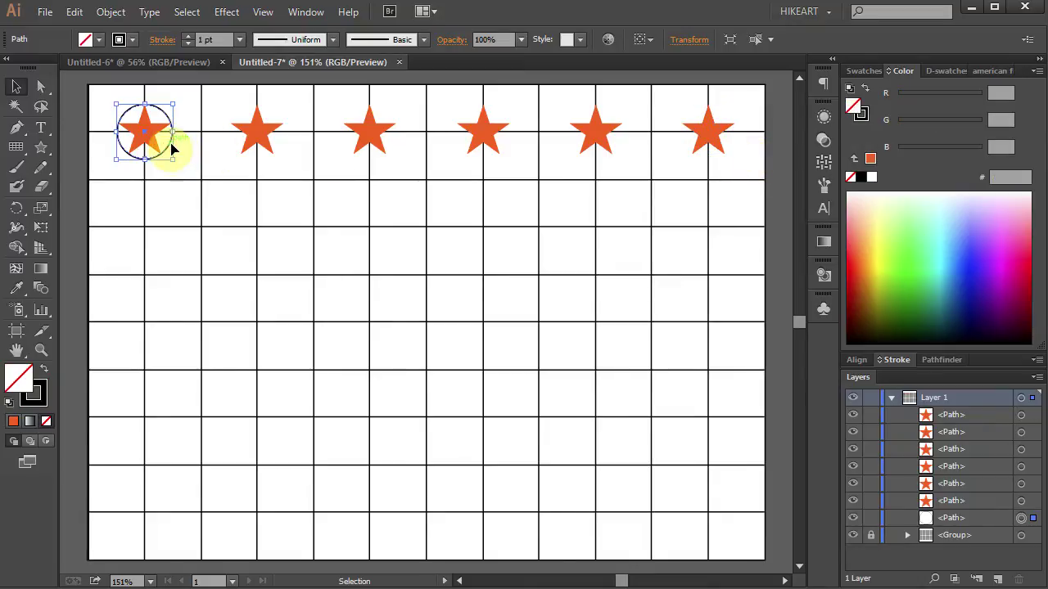
pyautogui.press('Delete')
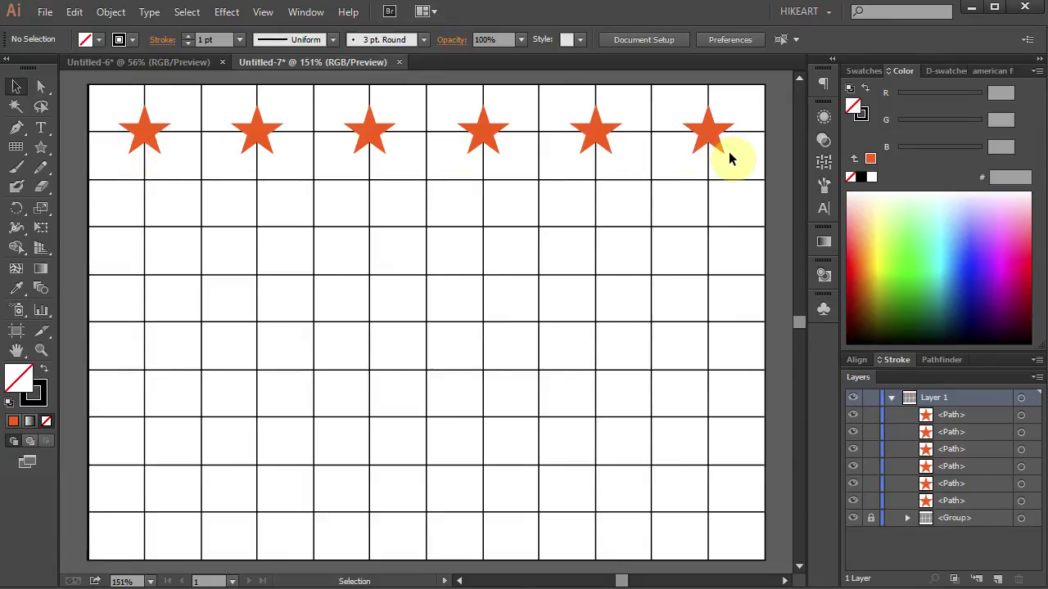
# Step: Add an offset row of five stars between the six-star rows and copy it down the grid
pyautogui.moveTo(731, 150); pyautogui.dragTo(144, 514)
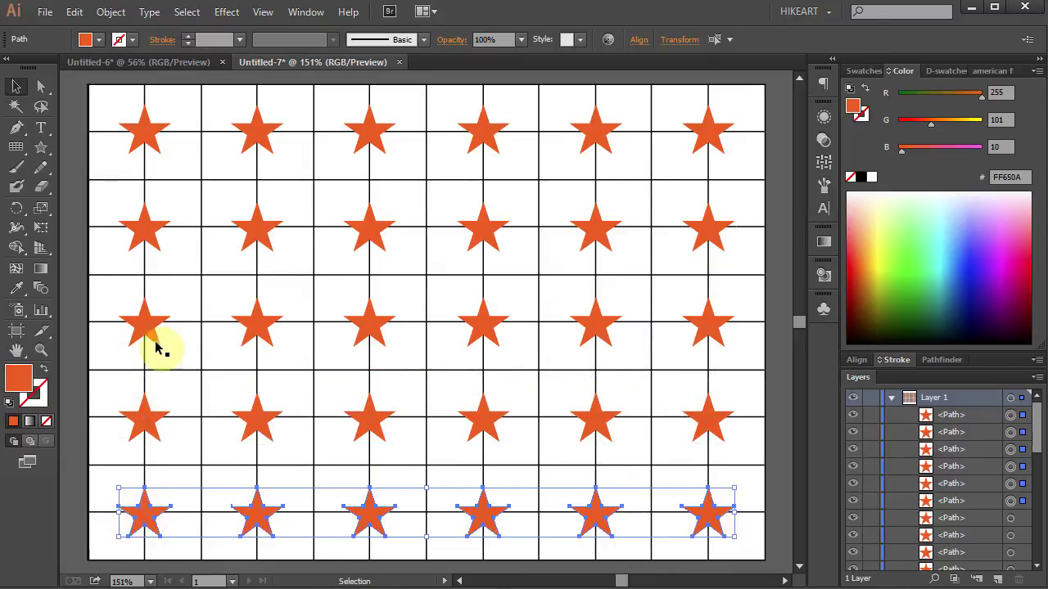
pyautogui.click(147, 139)
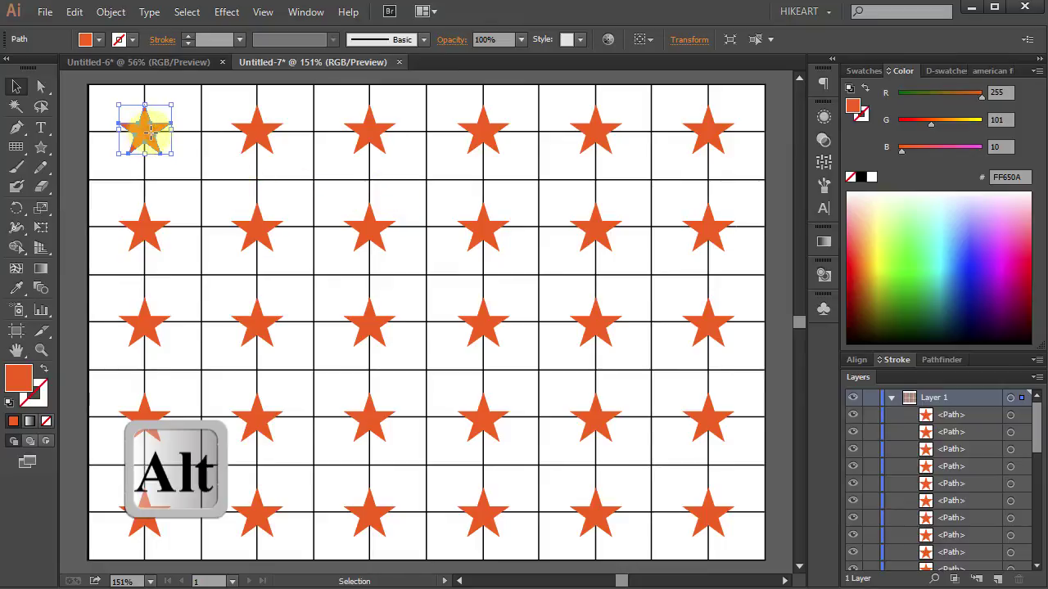
pyautogui.moveTo(149, 134); pyautogui.dragTo(205, 180)
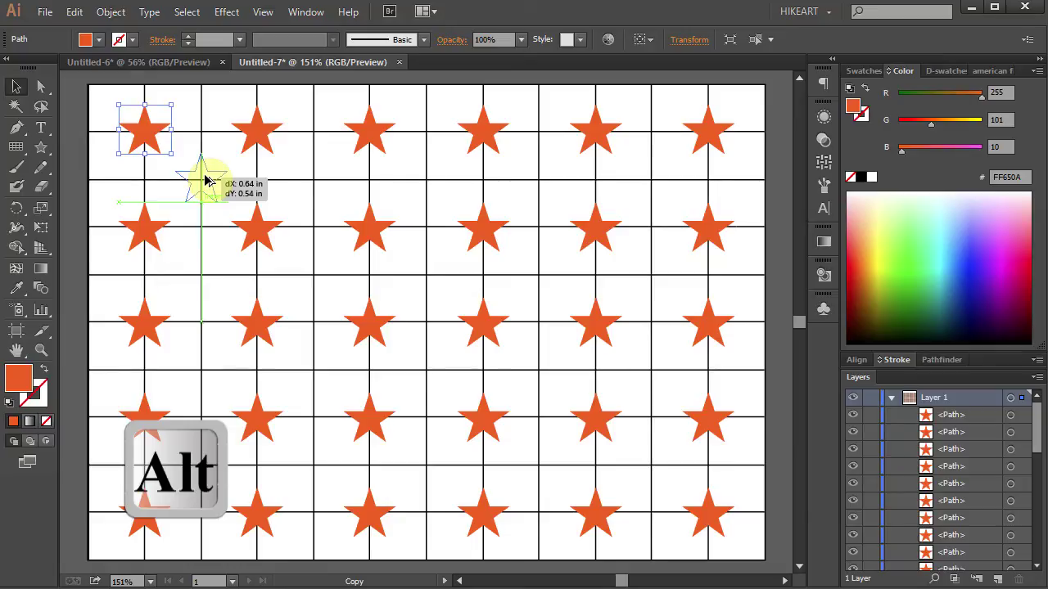
pyautogui.moveTo(205, 180); pyautogui.dragTo(205, 179)
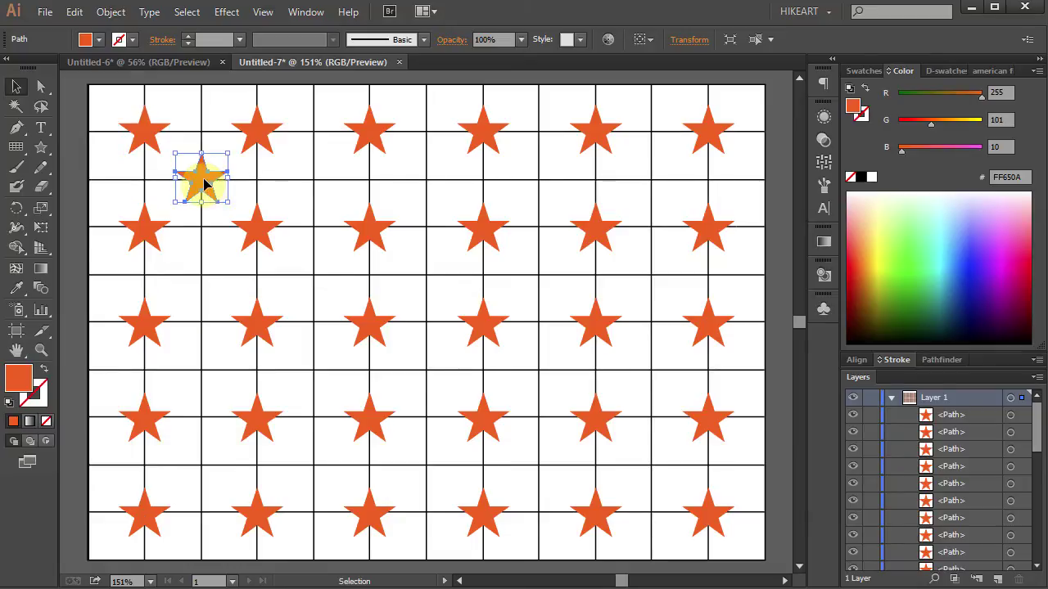
pyautogui.moveTo(202, 179); pyautogui.dragTo(428, 183)
pyautogui.hotkey('ctrl', 'd')
pyautogui.hotkey('ctrl', 'd')
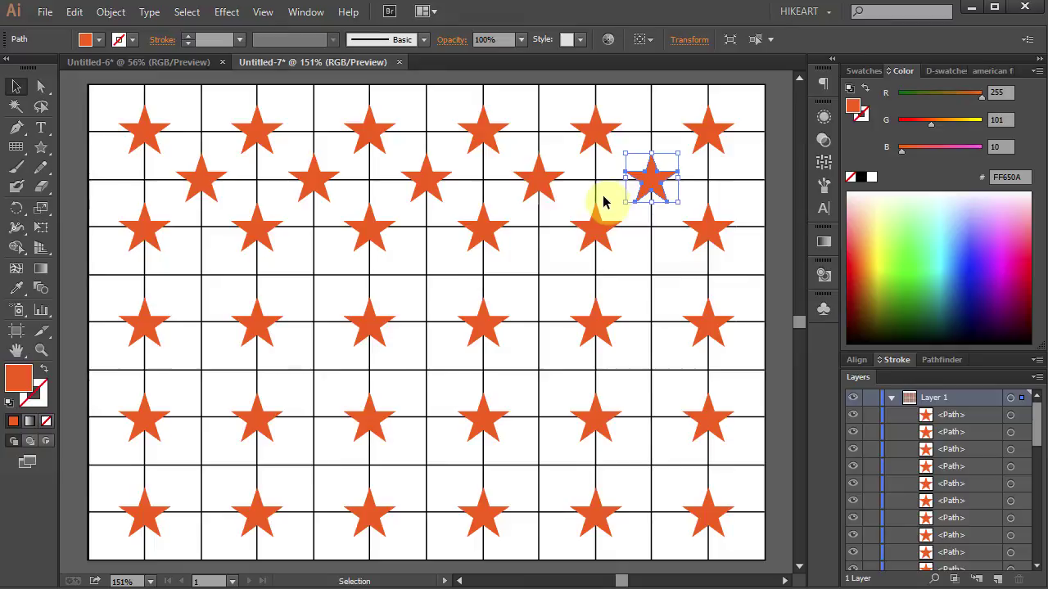
pyautogui.moveTo(697, 190); pyautogui.dragTo(186, 170)
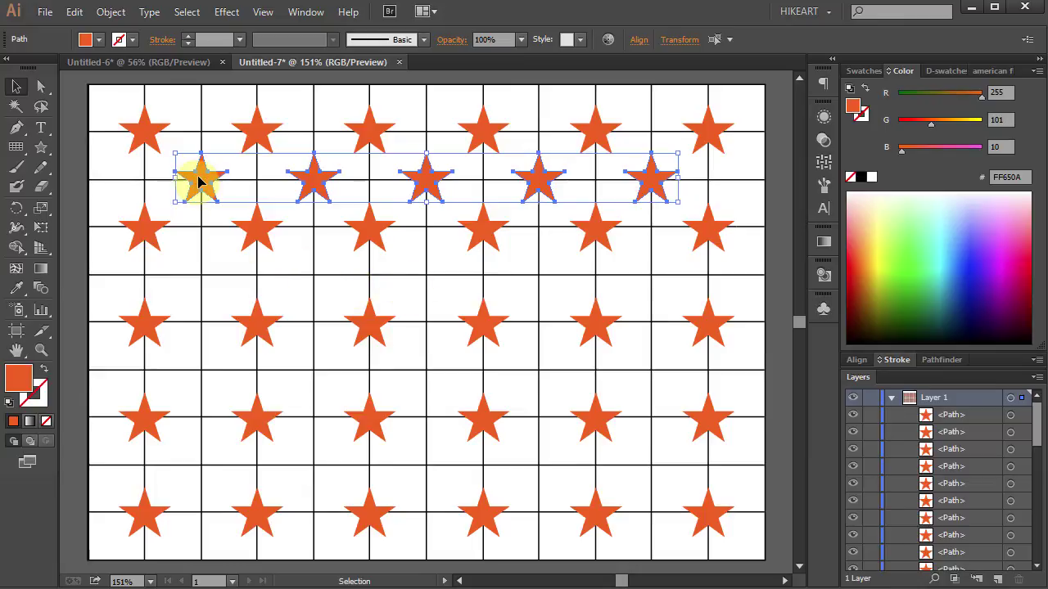
pyautogui.moveTo(198, 175); pyautogui.dragTo(205, 472)
# Step: Fill all 50 stars white from the American flag swatch library and group them
pyautogui.click(779, 437)
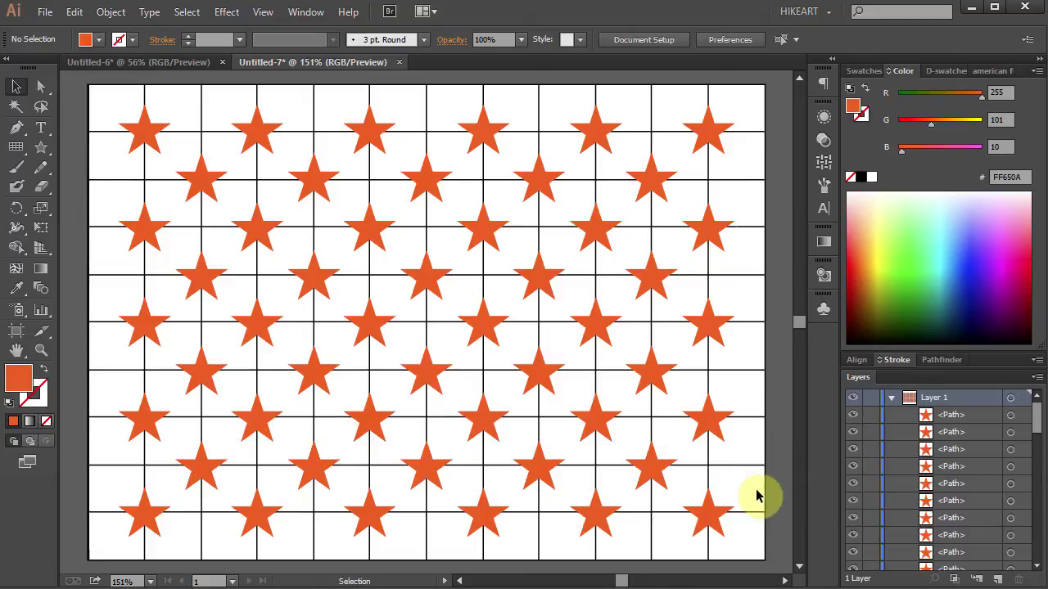
pyautogui.moveTo(751, 546); pyautogui.dragTo(116, 96)
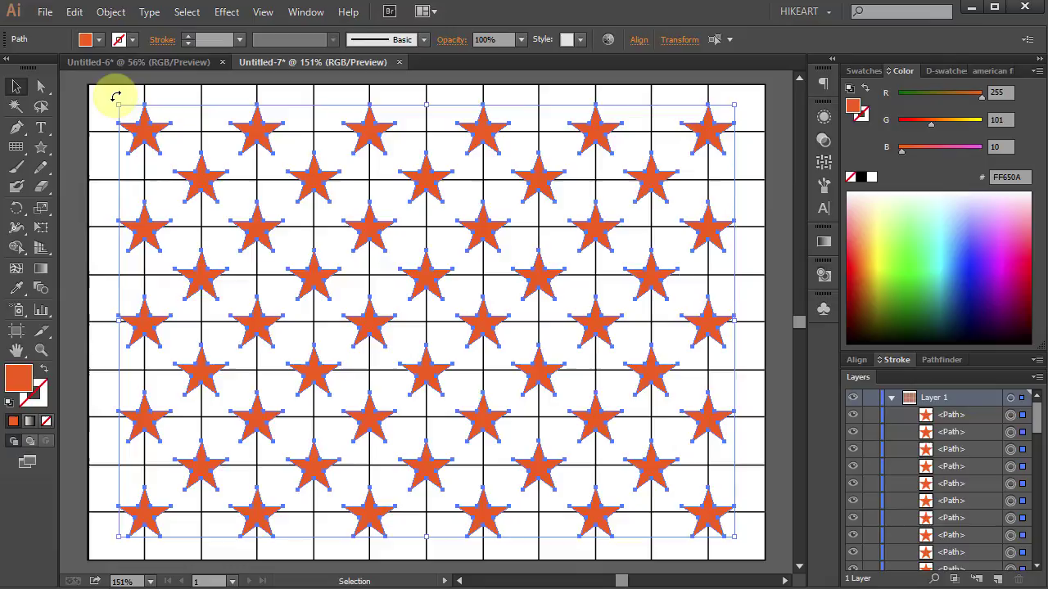
pyautogui.click(861, 72)
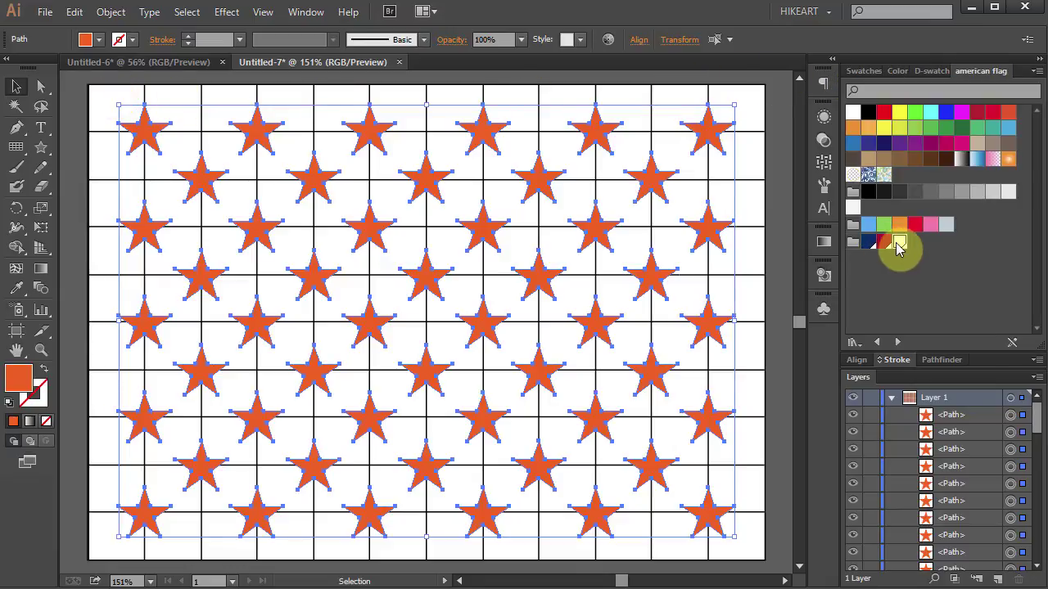
pyautogui.click(899, 245)
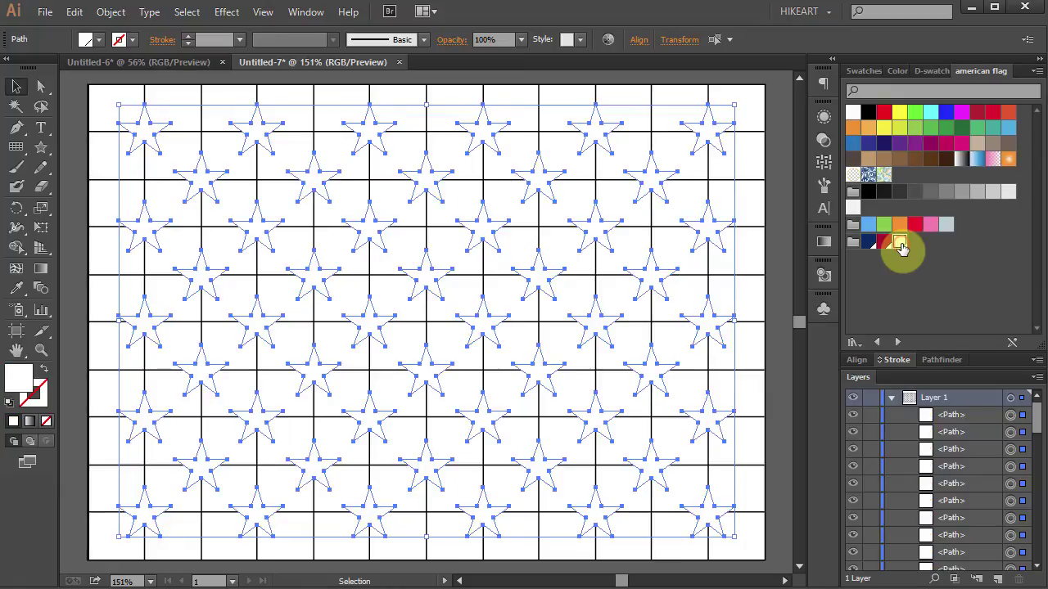
pyautogui.rightClick(655, 187)
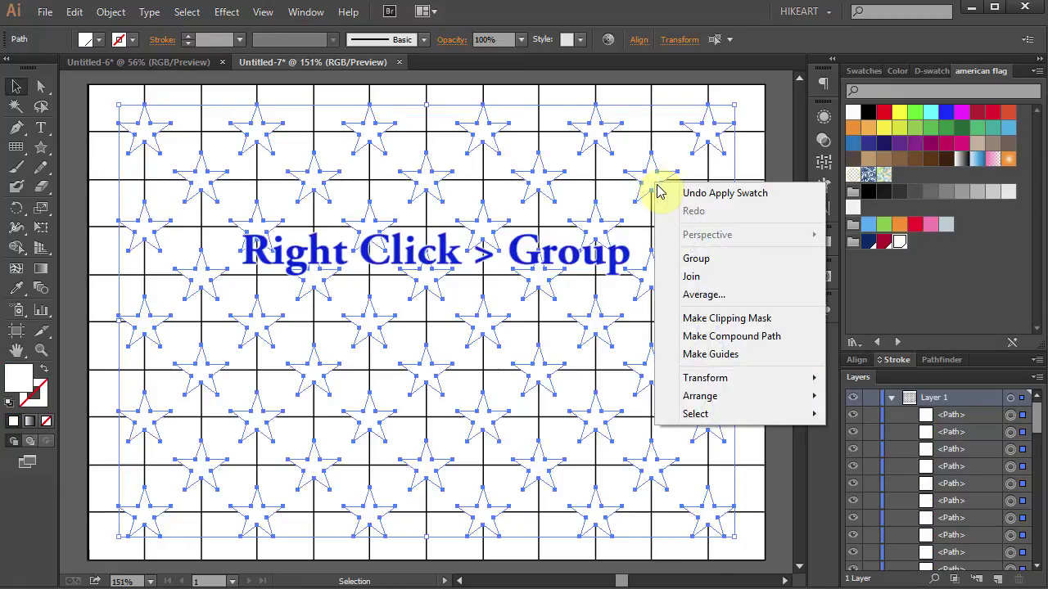
pyautogui.click(697, 259)
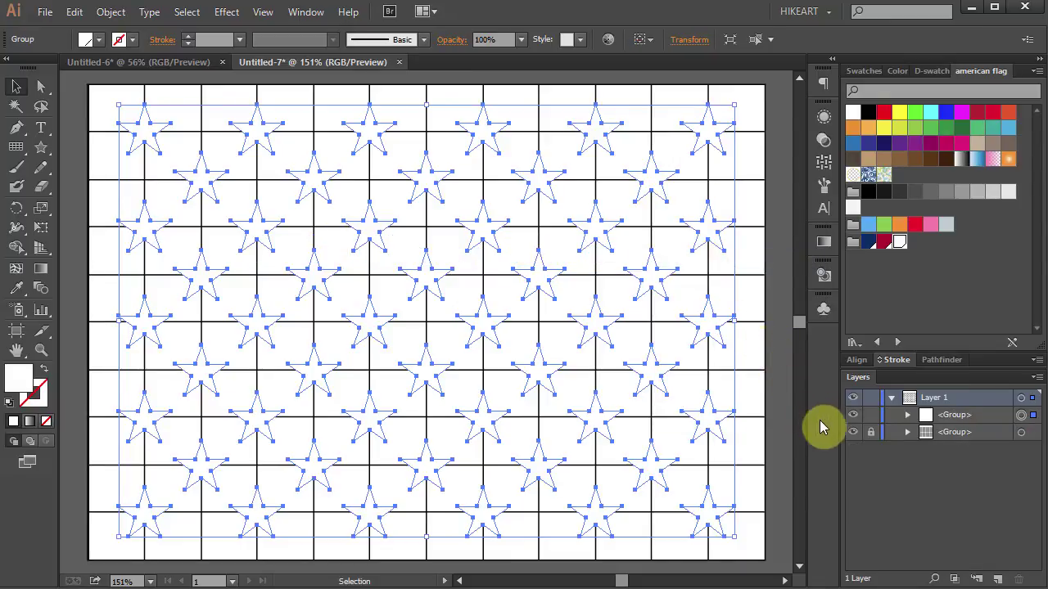
# Step: Hide the guide grid and draw a dark blue rectangle covering the whole artboard
pyautogui.click(854, 433)
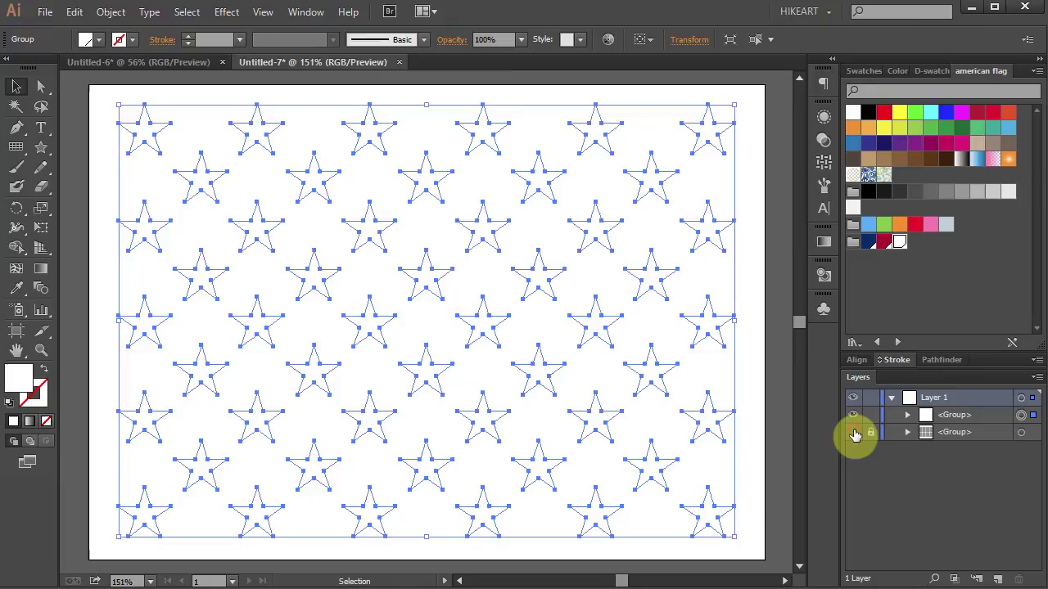
pyautogui.click(760, 417)
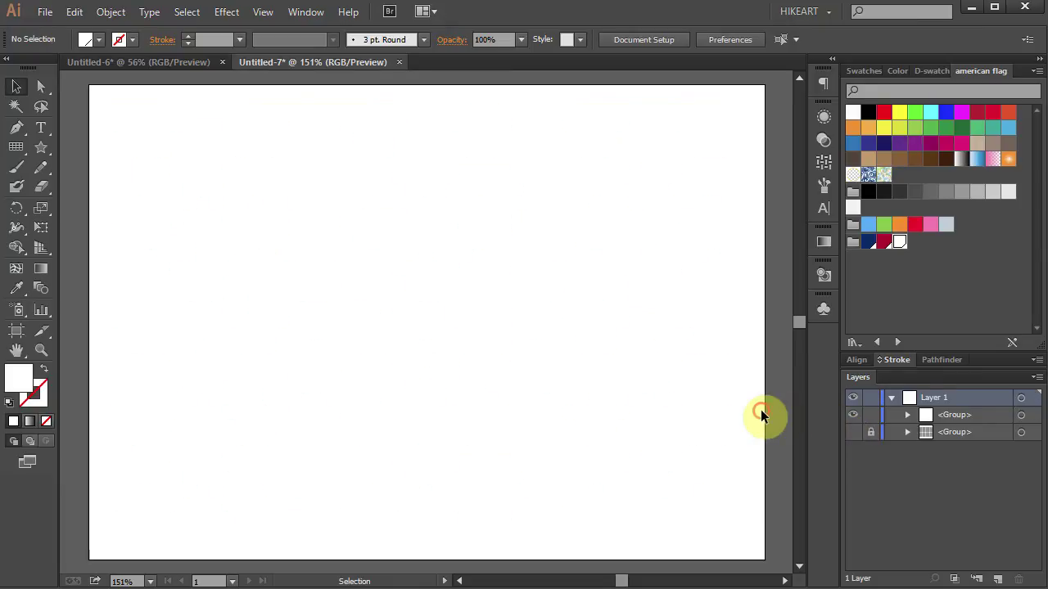
pyautogui.click(868, 244)
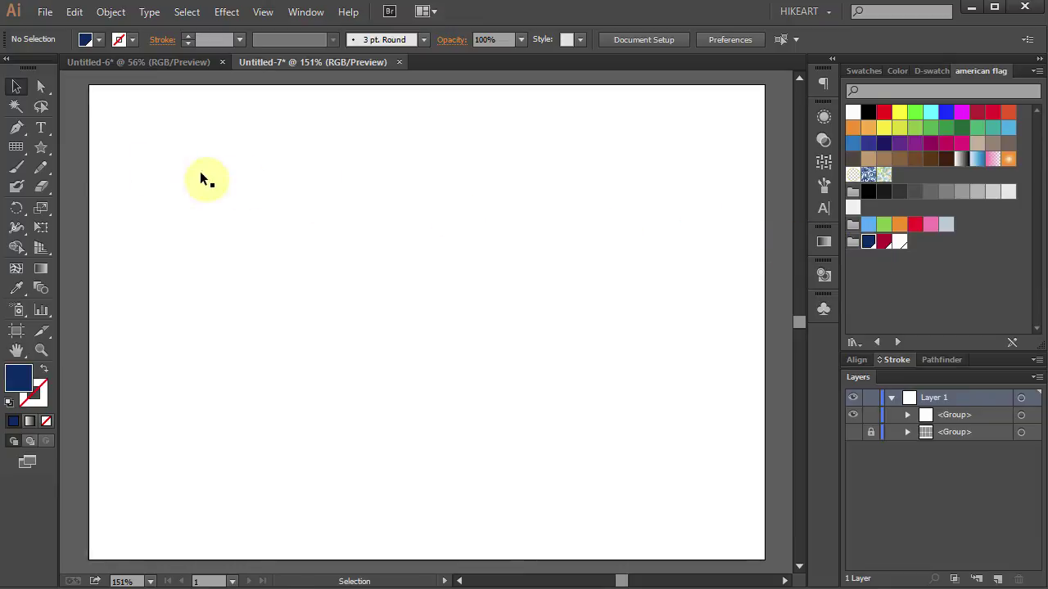
pyautogui.click(48, 146)
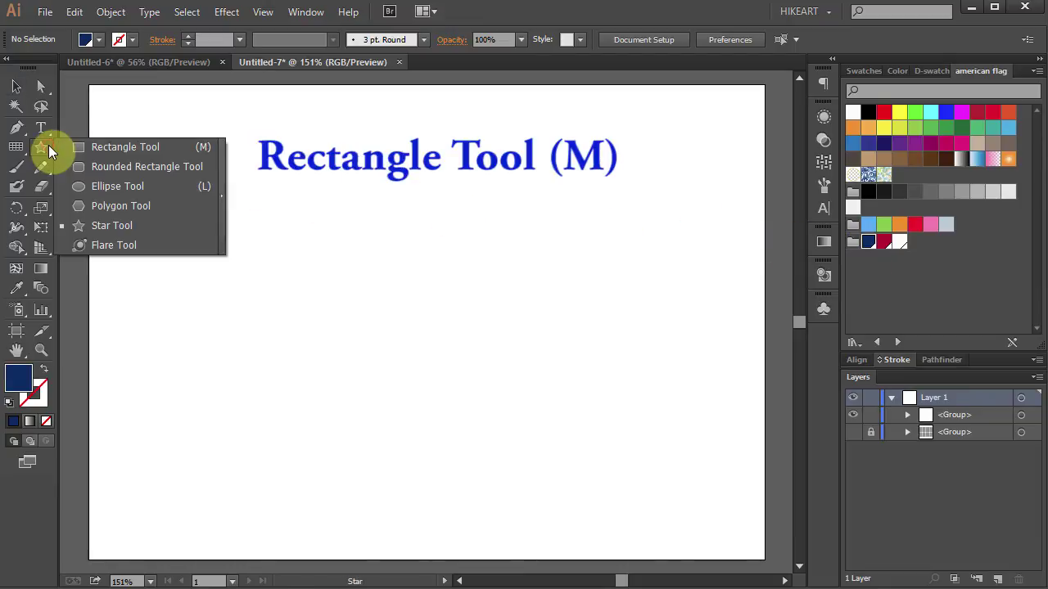
pyautogui.click(114, 151)
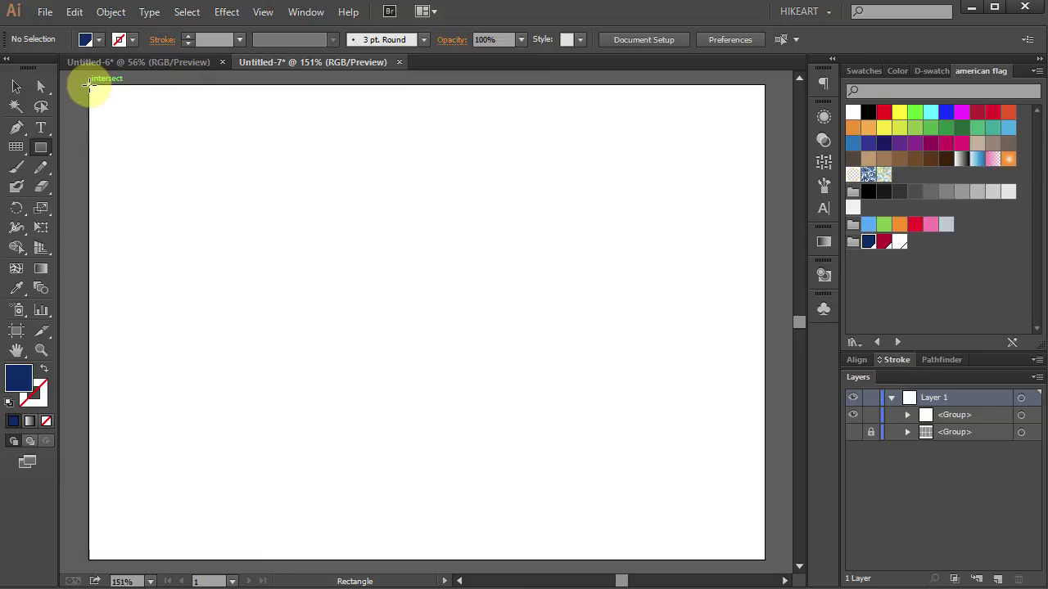
pyautogui.moveTo(90, 85); pyautogui.dragTo(764, 560)
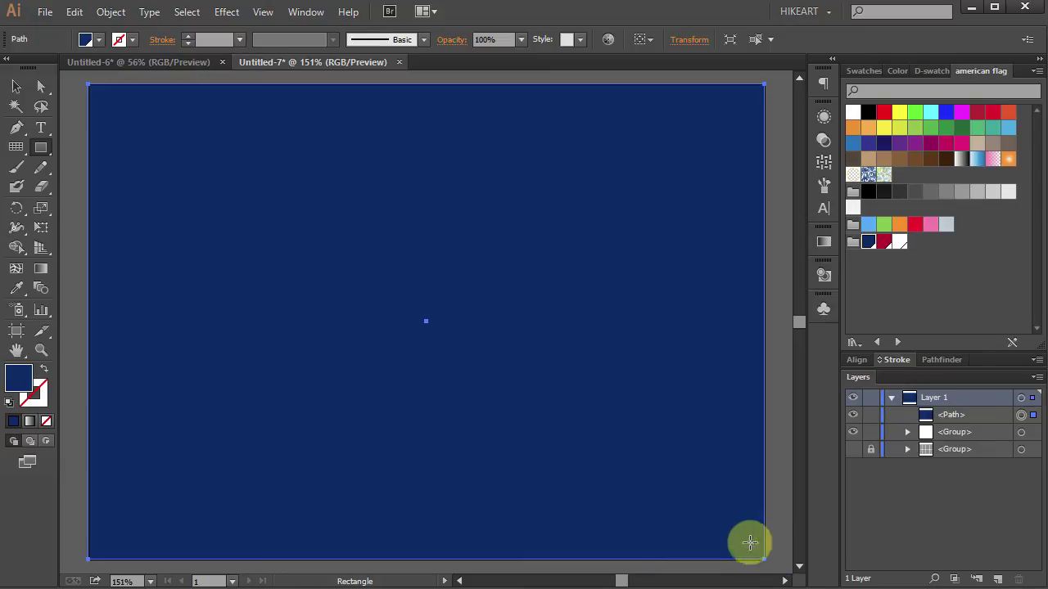
# Step: Send the blue rectangle behind the stars and group everything into one star field
pyautogui.rightClick(597, 227)
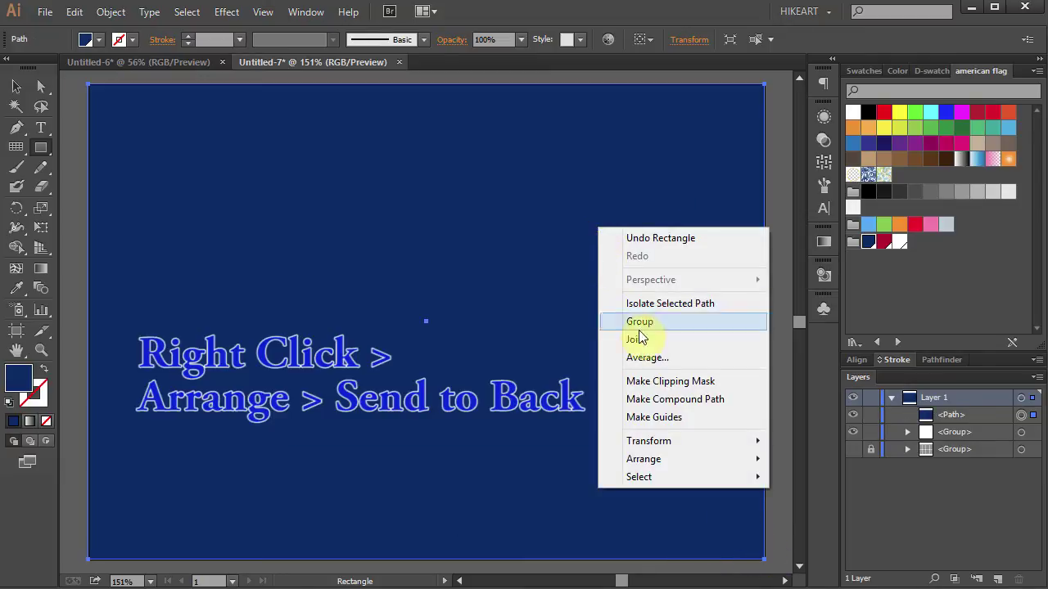
pyautogui.moveTo(679, 464)
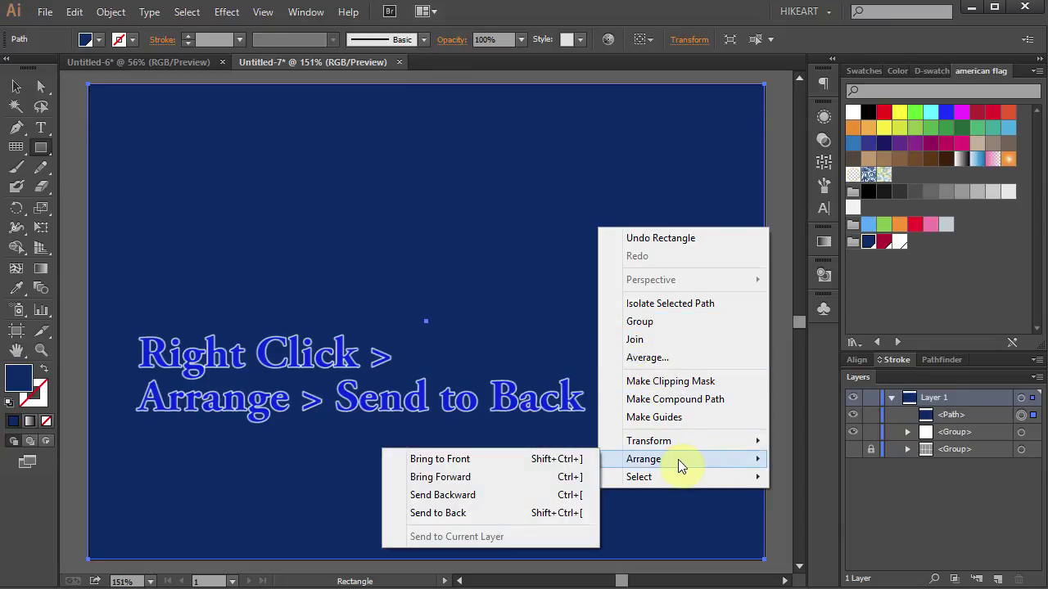
pyautogui.click(471, 517)
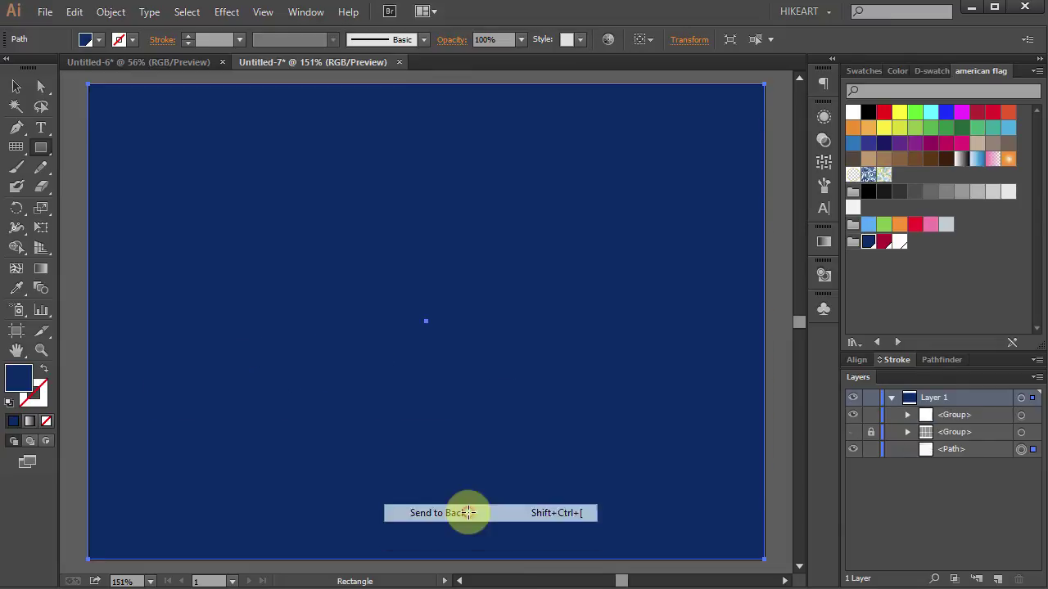
pyautogui.hotkey('ctrl', 'a')
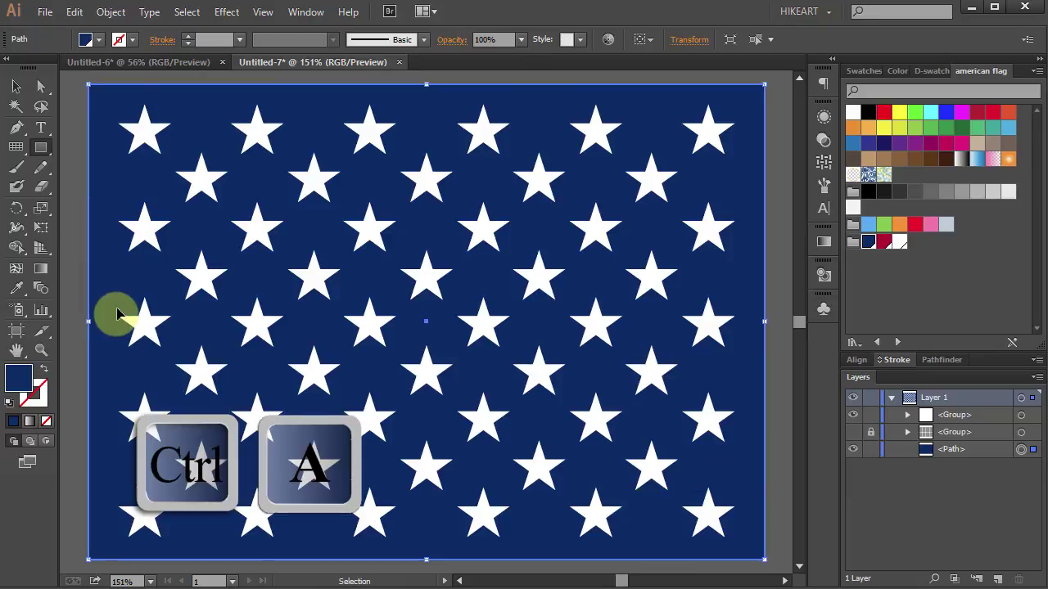
pyautogui.rightClick(187, 284)
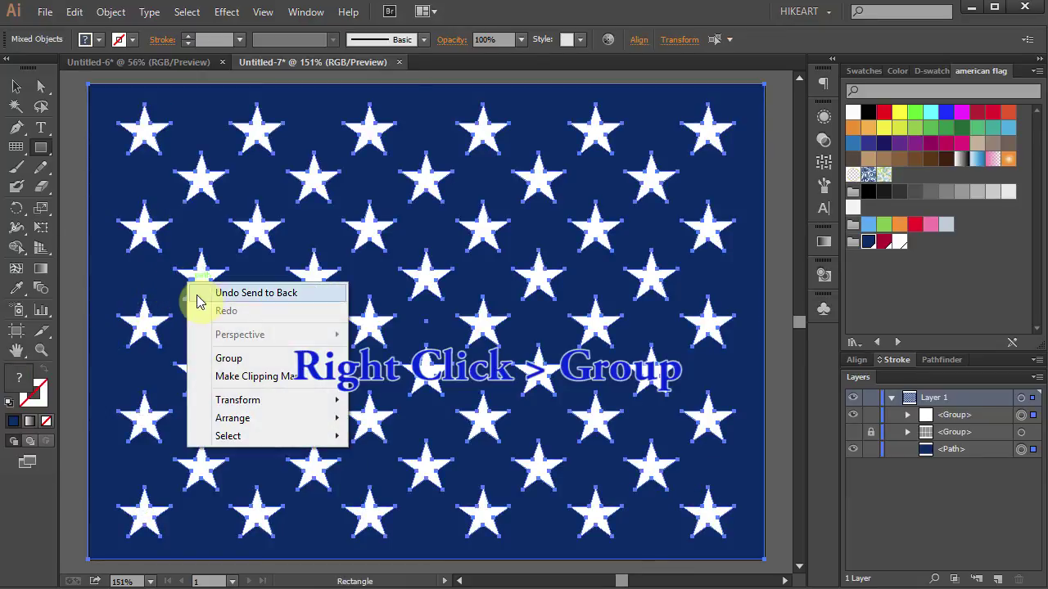
pyautogui.click(234, 358)
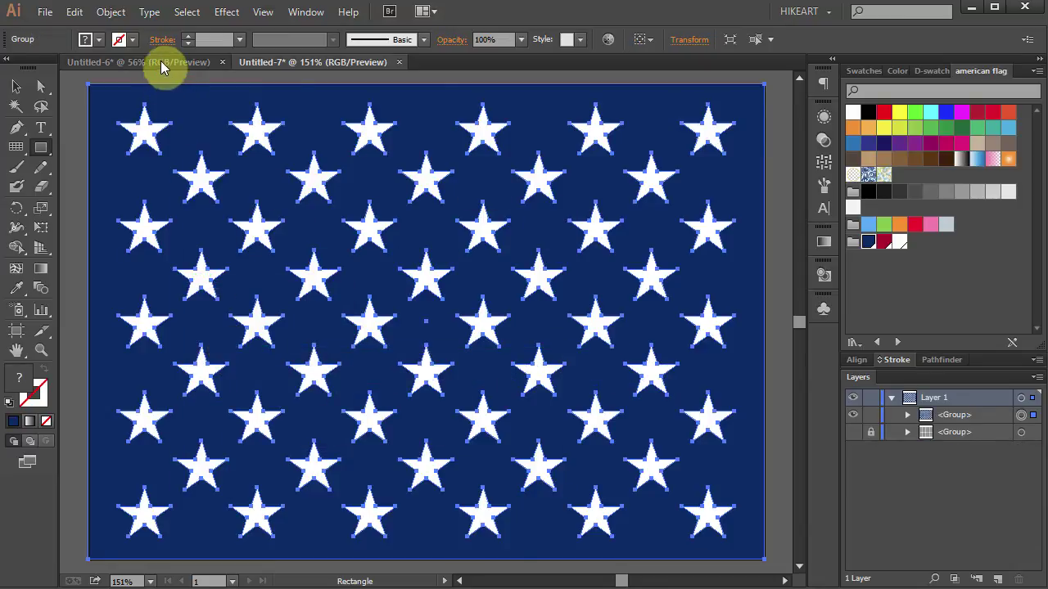
# Step: Move the star field into Untitled-6 and align it to the stripes' top-left corner
pyautogui.click(18, 86)
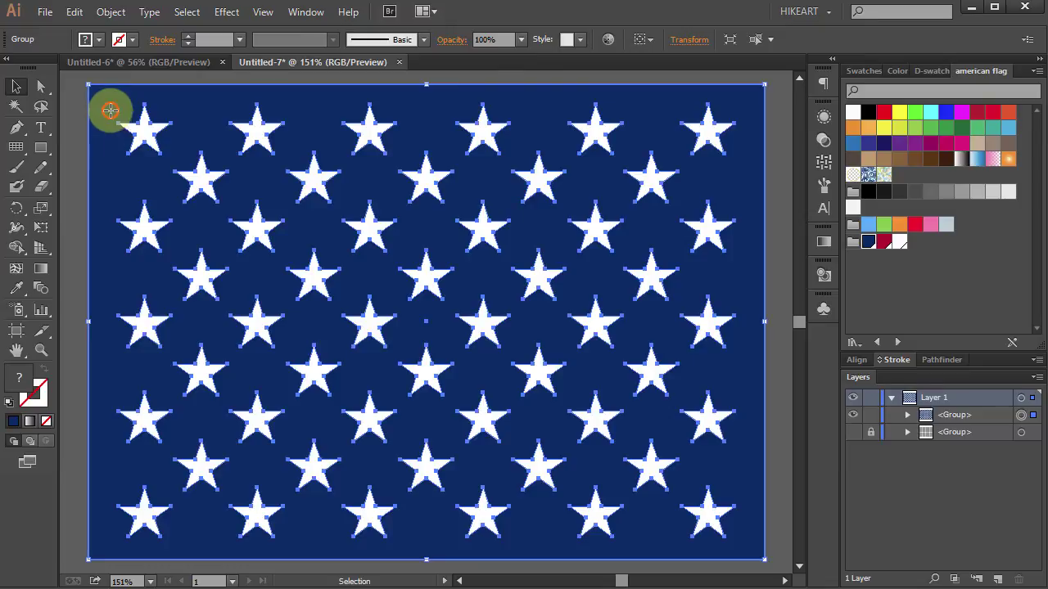
pyautogui.moveTo(111, 111); pyautogui.dragTo(109, 79)
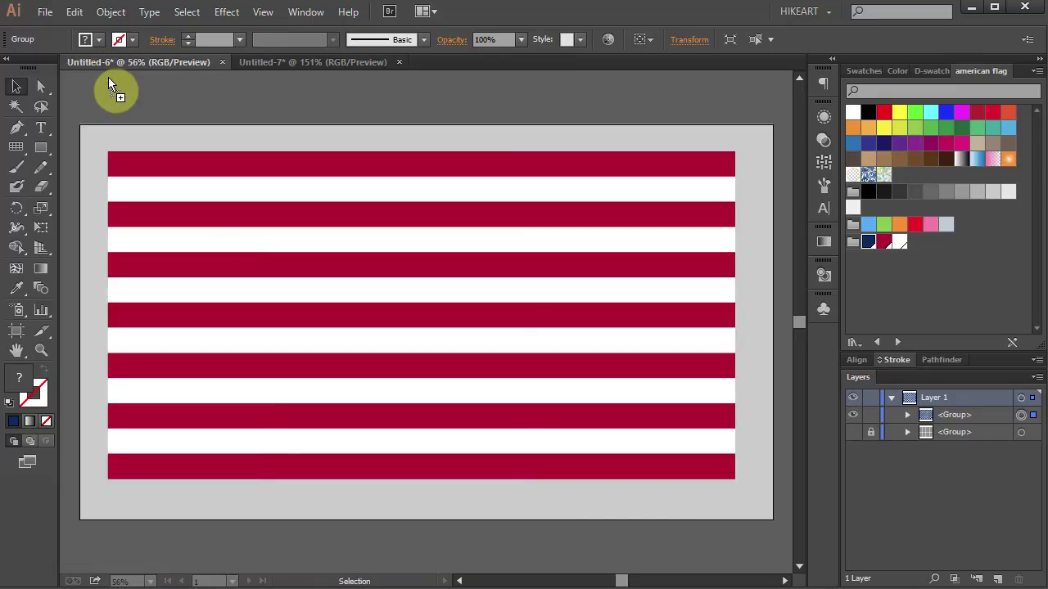
pyautogui.moveTo(112, 85); pyautogui.dragTo(141, 174)
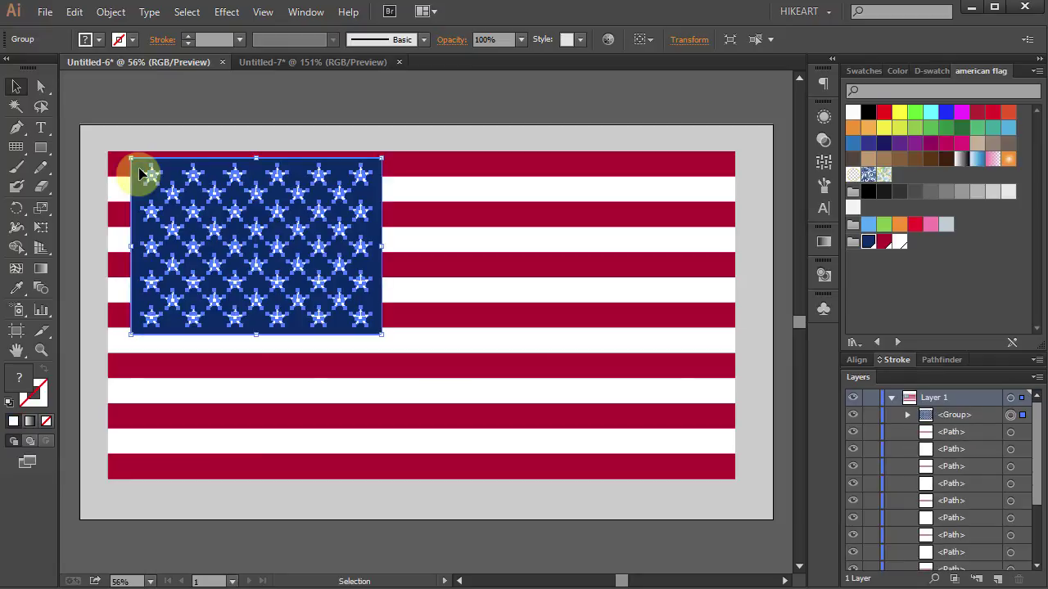
pyautogui.click(144, 172)
pyautogui.moveTo(144, 172); pyautogui.dragTo(117, 164)
pyautogui.click(367, 136)
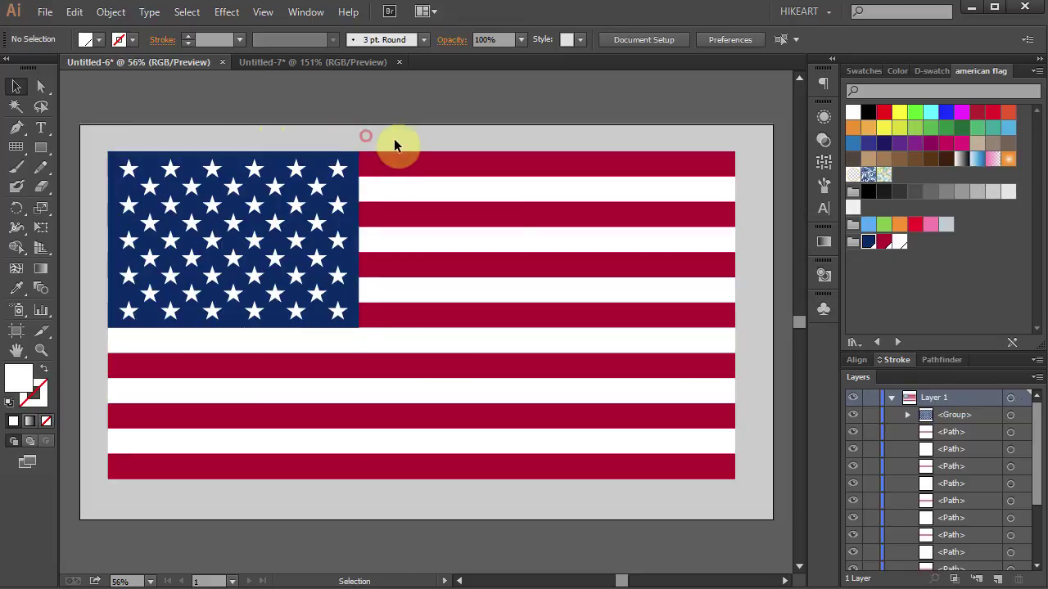
pyautogui.hotkey('ctrl', 'a')
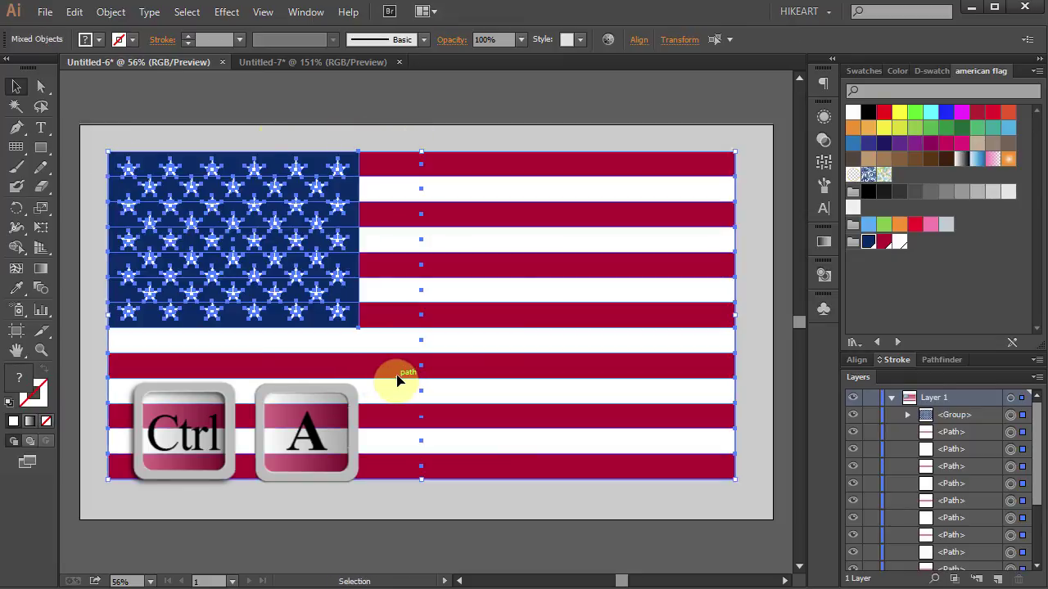
# Step: Group the selected navy star field and red and white stripes into one flag object
pyautogui.rightClick(464, 344)
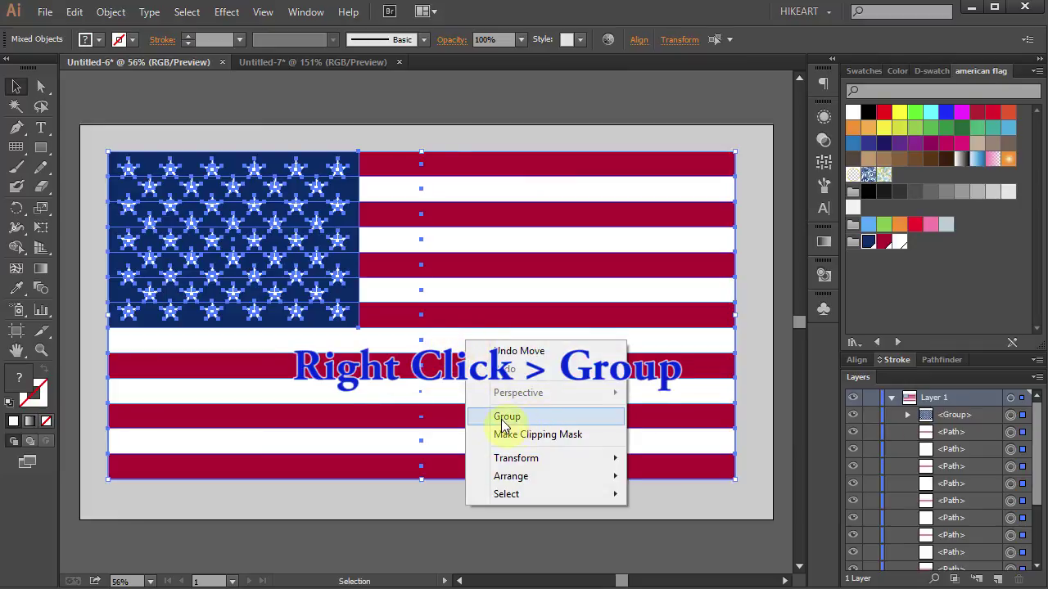
pyautogui.click(528, 418)
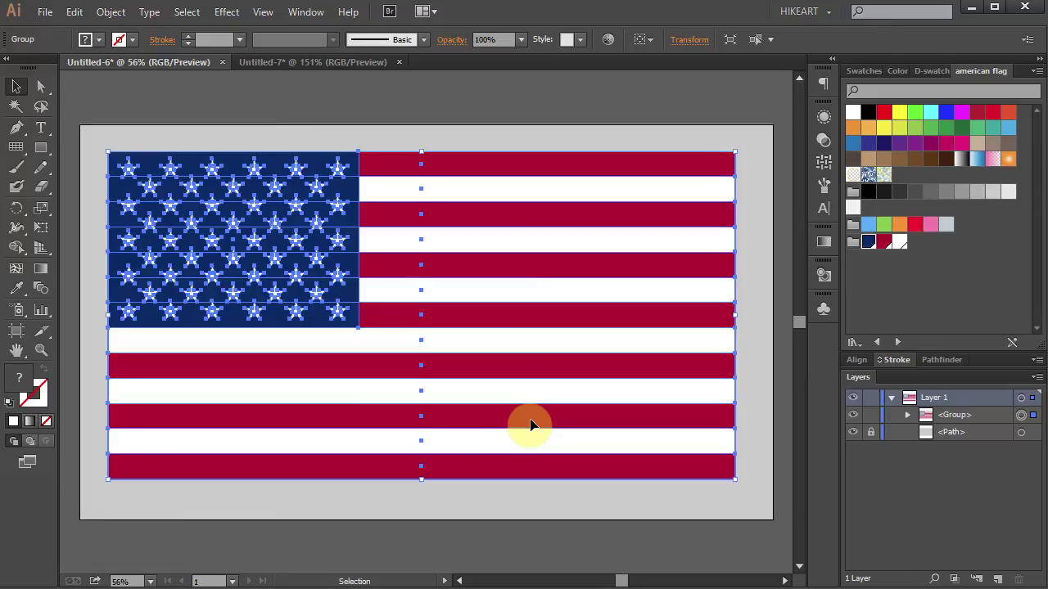
# Step: Apply a horizontal Flag warp effect with a 12% bend
pyautogui.click(229, 14)
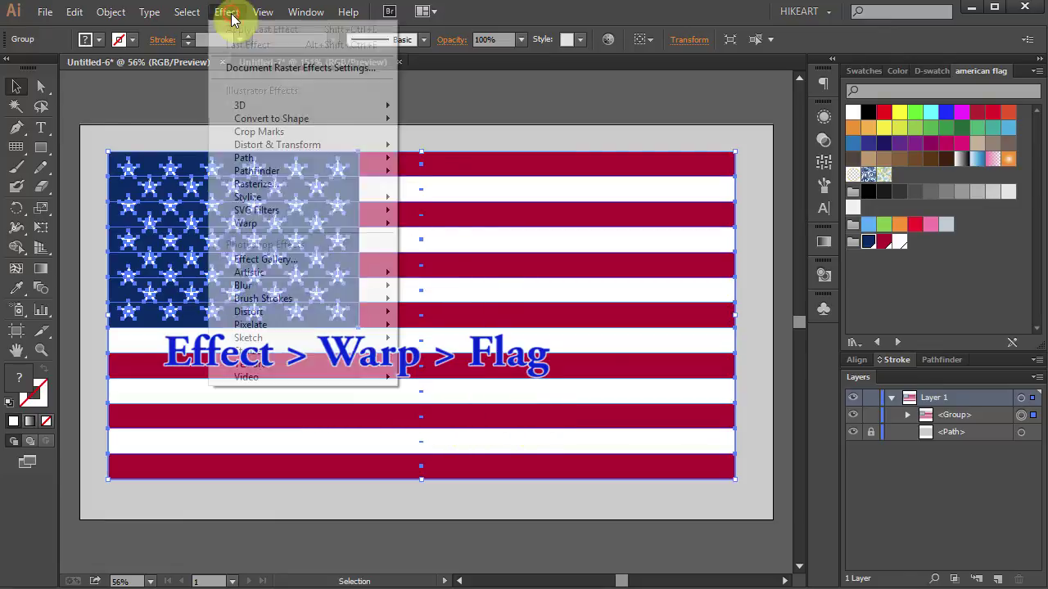
pyautogui.moveTo(306, 220)
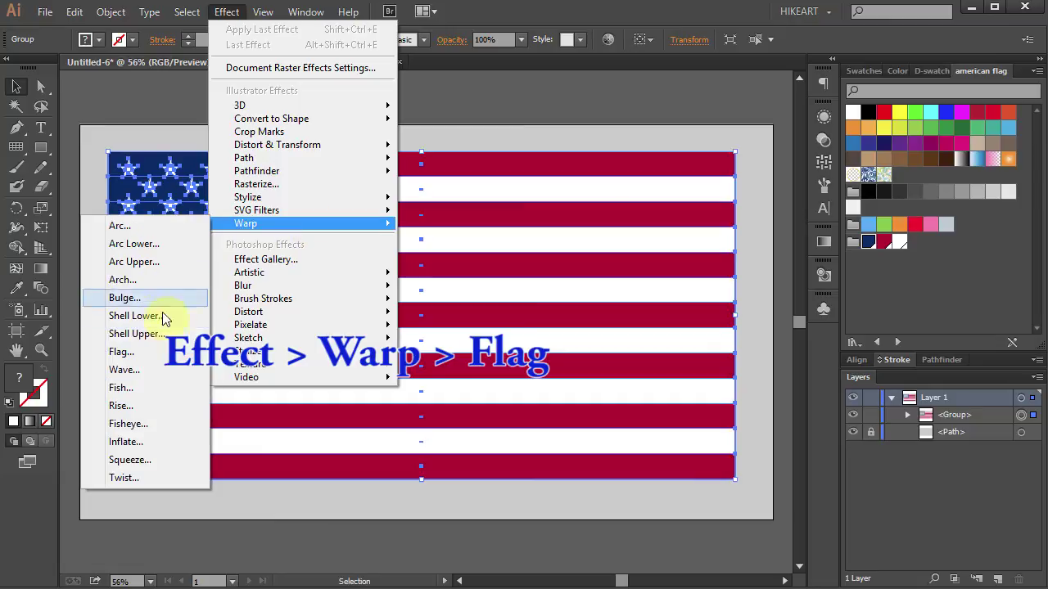
pyautogui.click(120, 352)
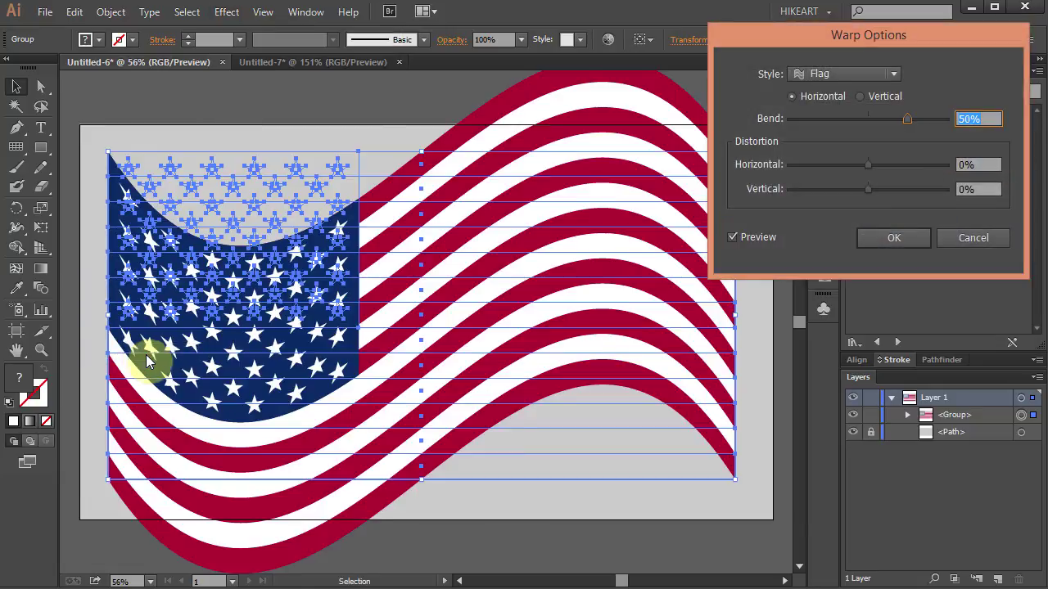
pyautogui.write('12')
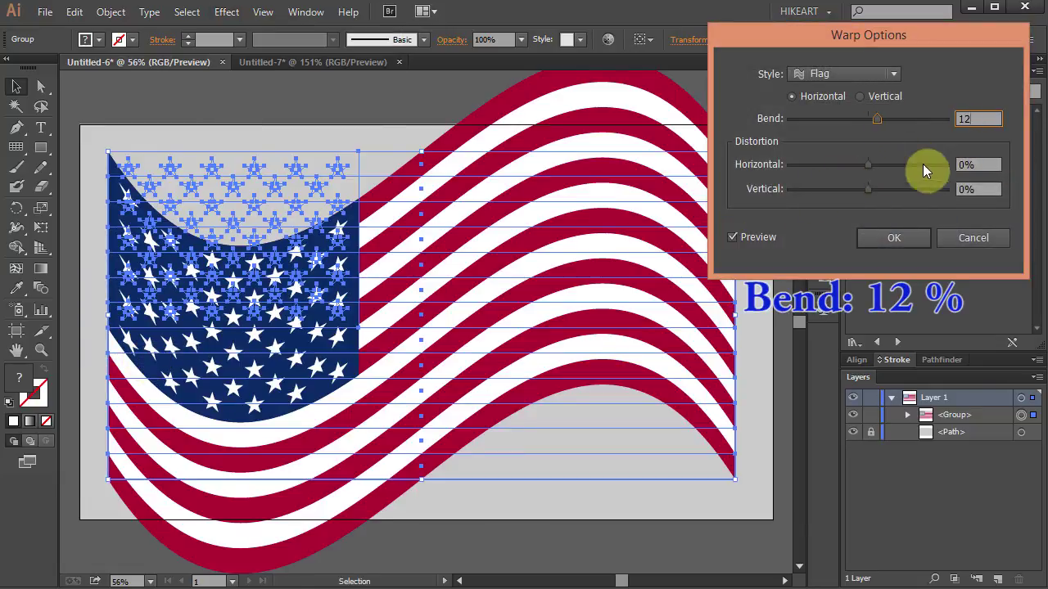